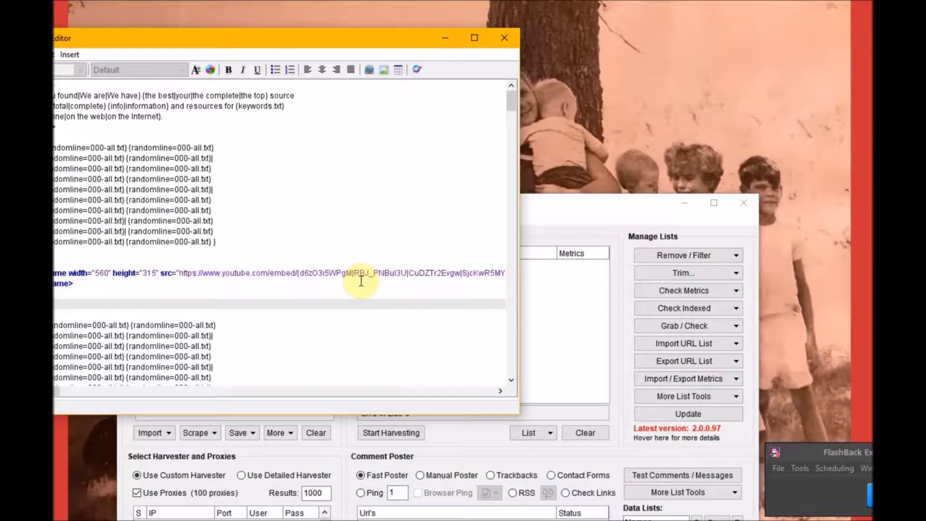
Bring the empty ScrapeBox window to the front and move it slightly lower on screen.
click(543, 235)
mouse_move(529, 213)
mouse_down()
mouse_move(522, 241)
mouse_move(521, 222)
mouse_up()
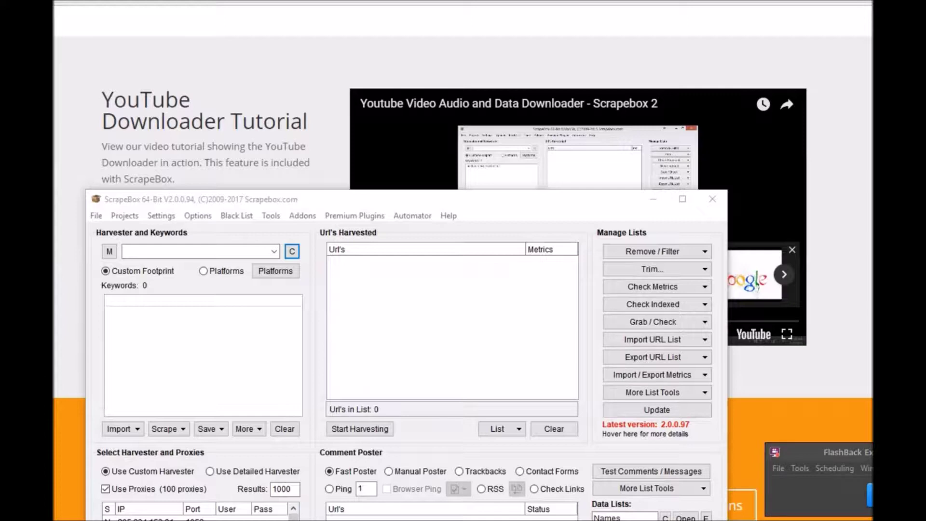
mouse_move(400, 520)
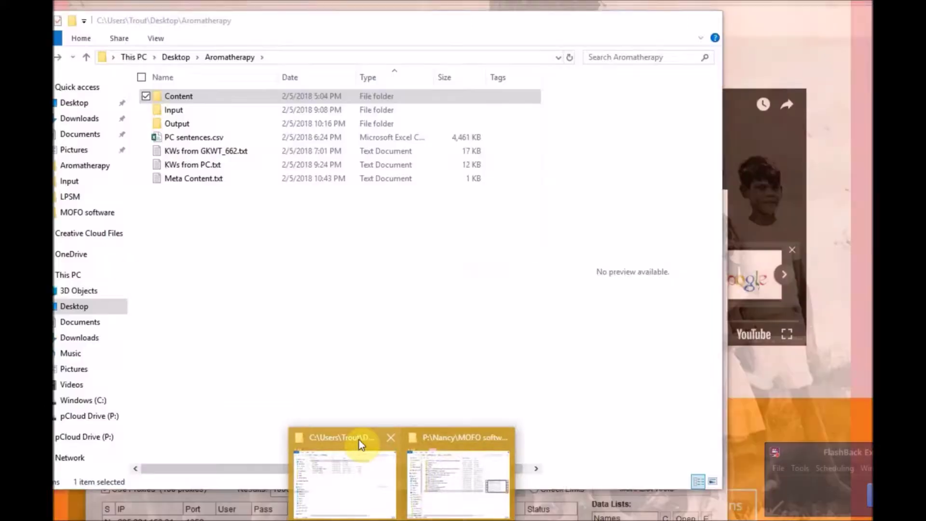
Open KWs from PC.txt from the Aromatherapy folder, copy all its keywords, and close it.
click(361, 443)
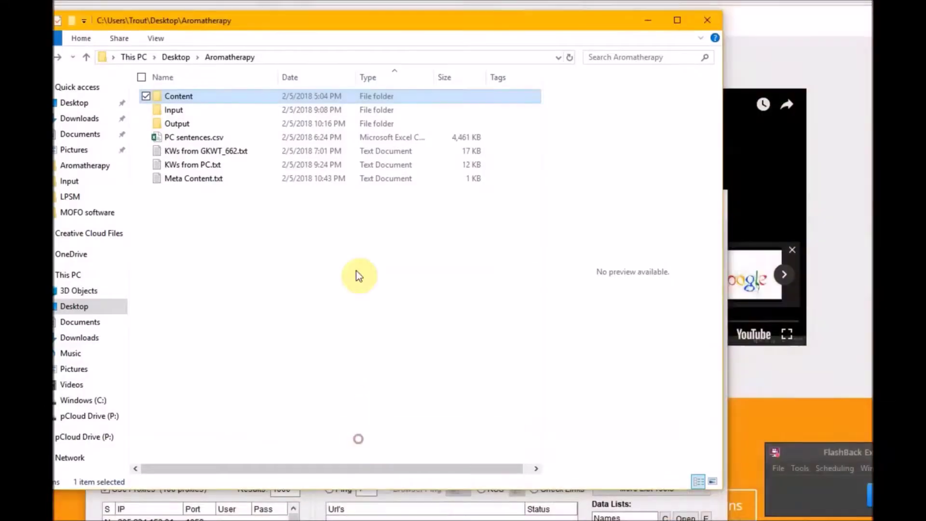
click(177, 167)
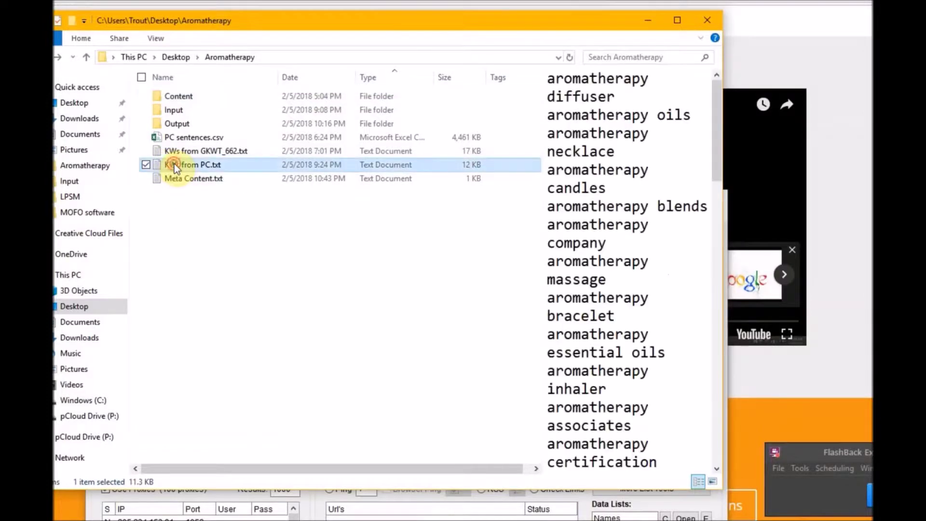
double_click(177, 167)
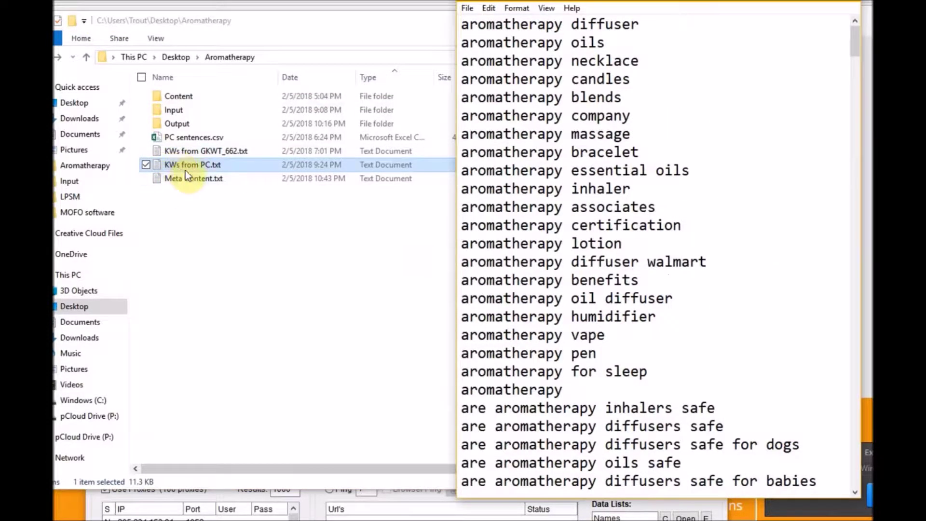
right_click(500, 64)
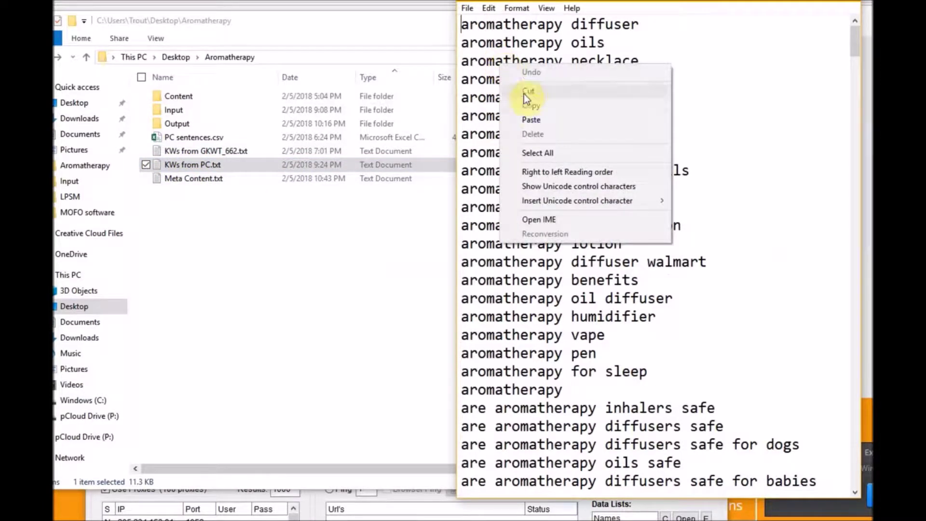
click(535, 153)
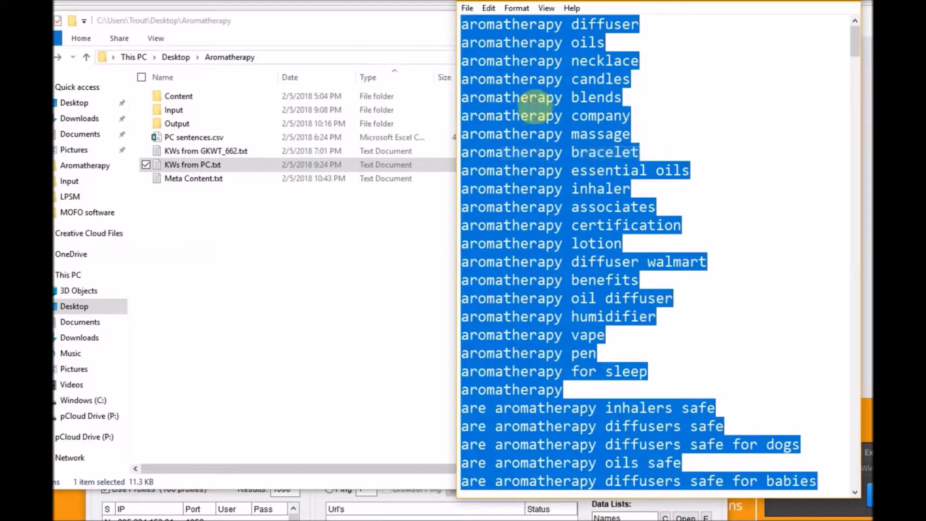
right_click(534, 104)
click(563, 148)
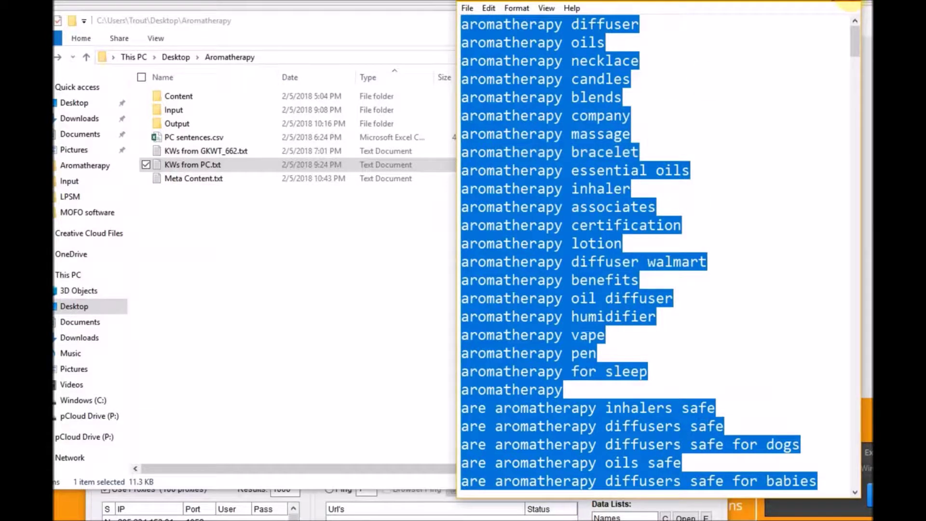
click(854, 3)
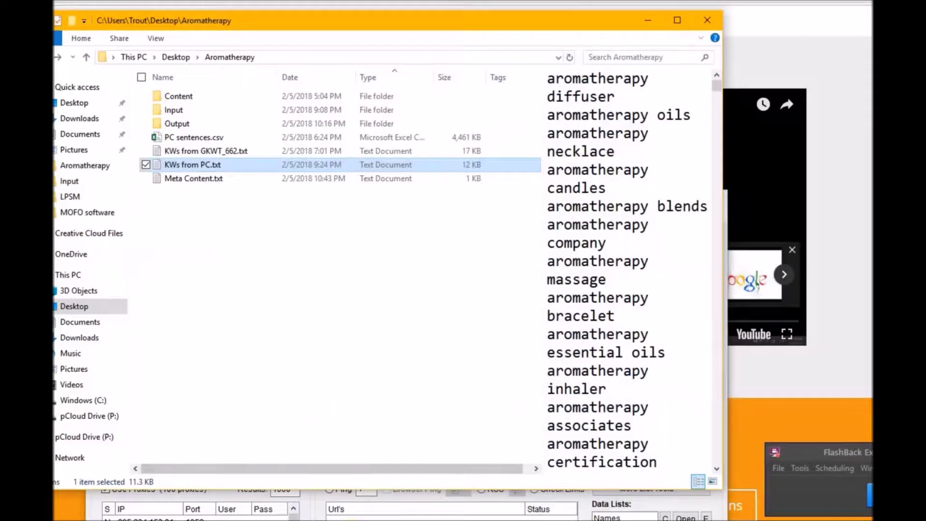
Paste the 388 aromatherapy keywords into ScrapeBox's keyword list.
click(347, 504)
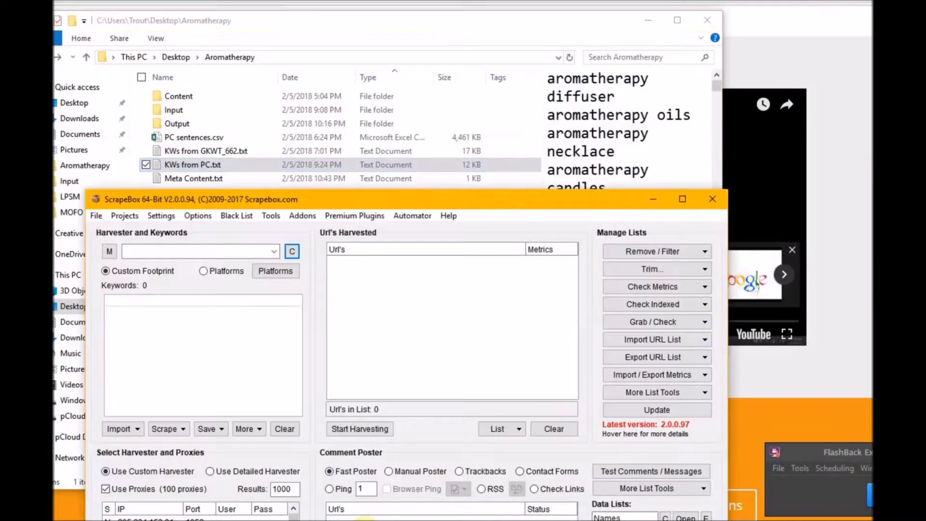
right_click(147, 298)
click(177, 385)
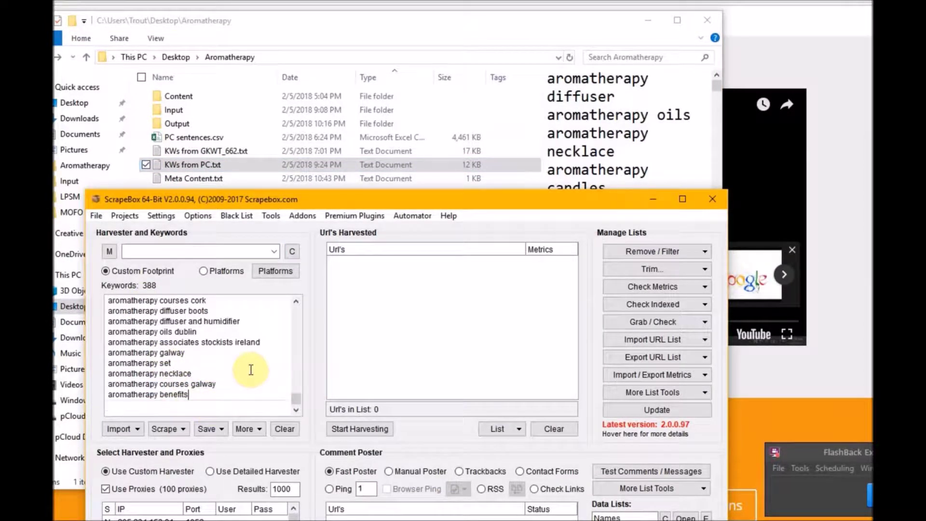
Harvest YouTube Videos URLs for the keywords, stopping at 3413 results, and view keyword statistics export options.
click(363, 433)
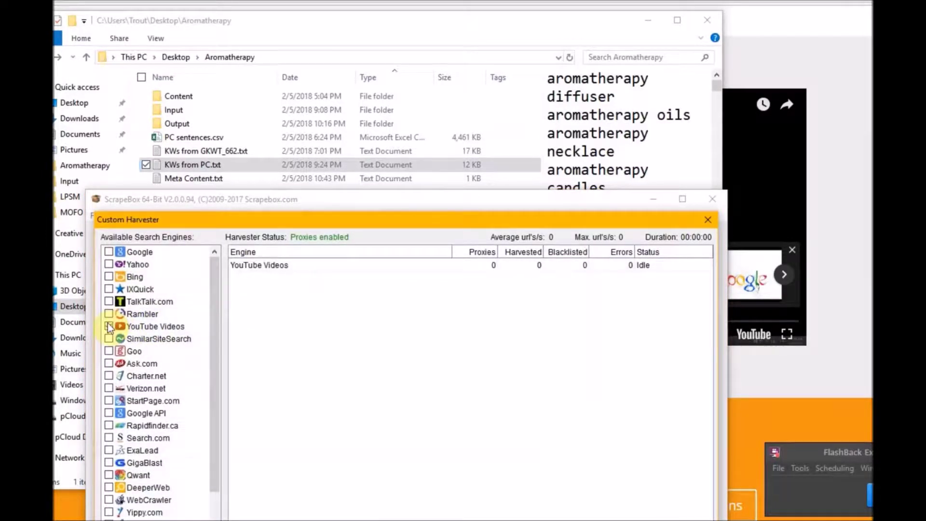
drag(307, 222, 276, 26)
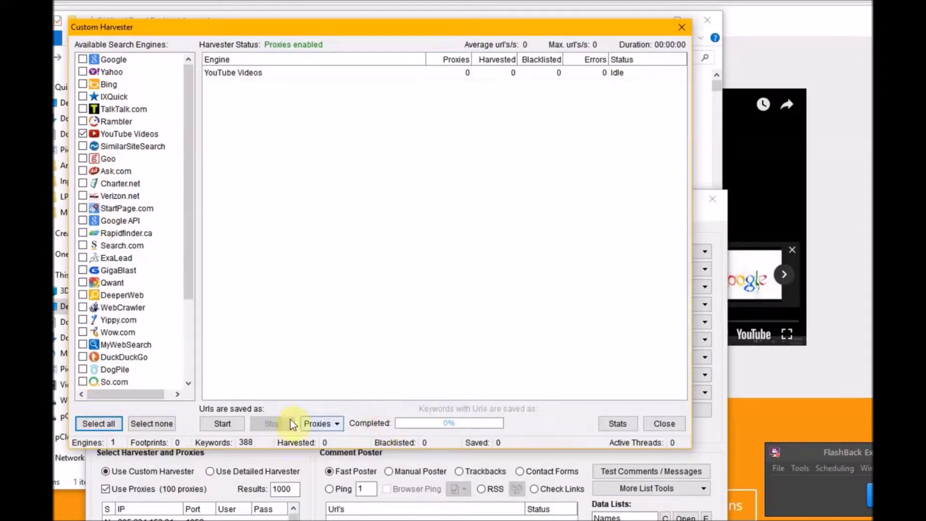
click(229, 428)
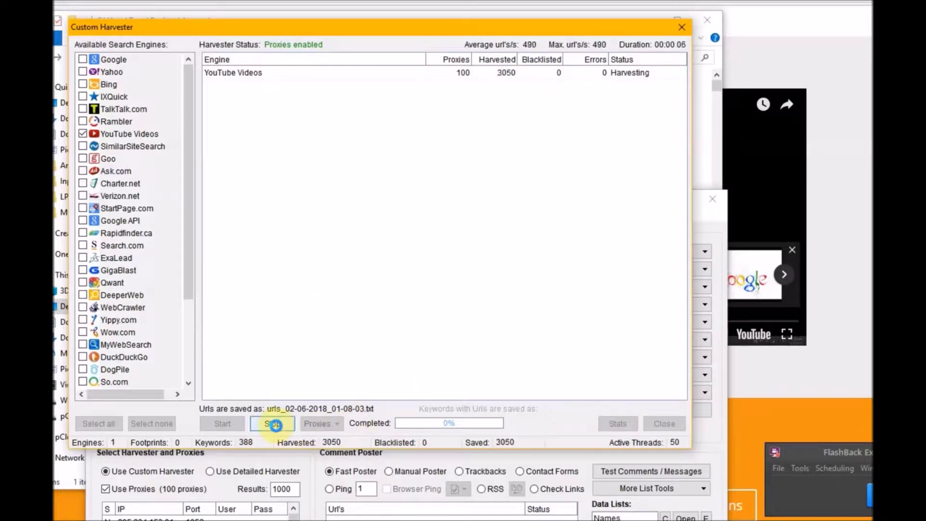
click(273, 424)
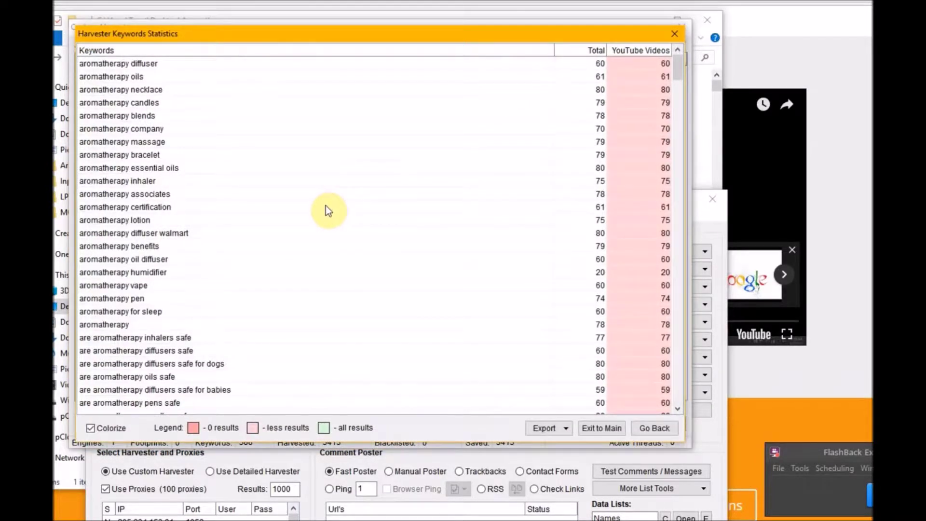
click(545, 429)
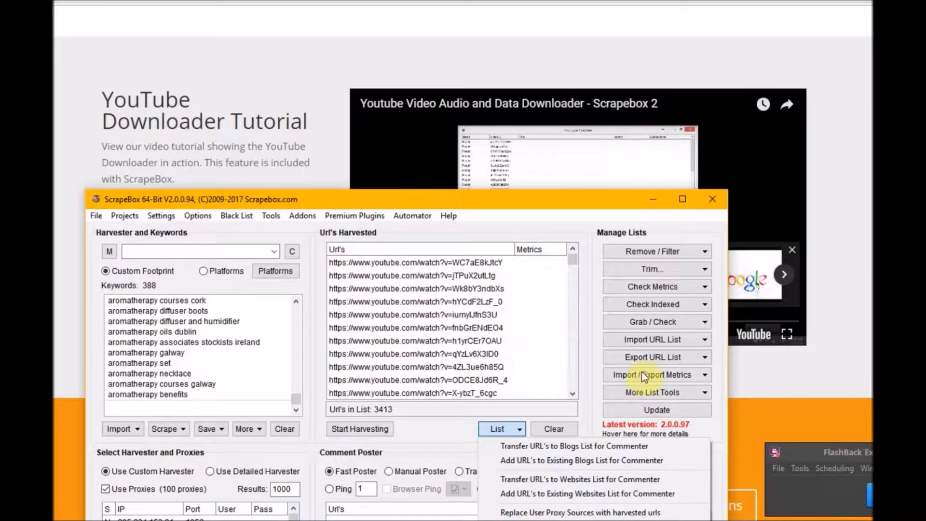
Export all harvested URLs as text to Videos.txt in the Aromatherapy folder, then exit ScrapeBox.
click(641, 361)
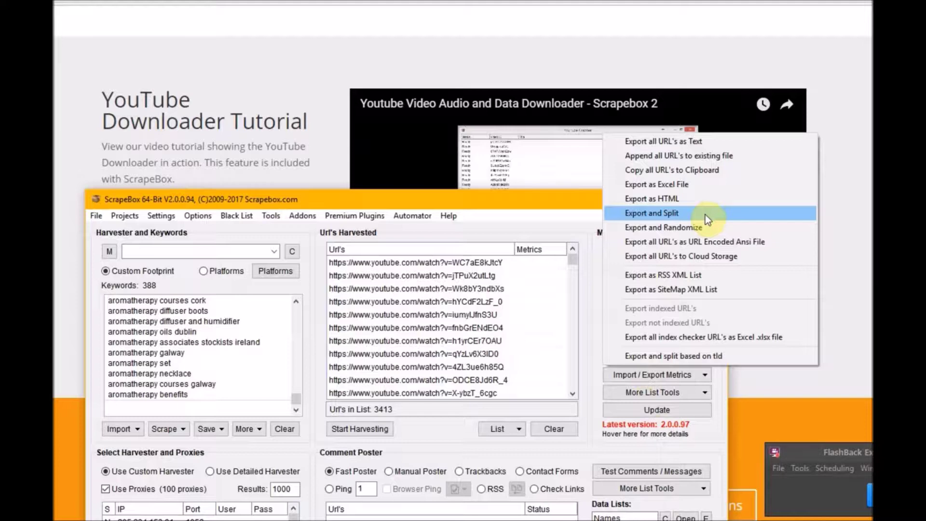
click(672, 144)
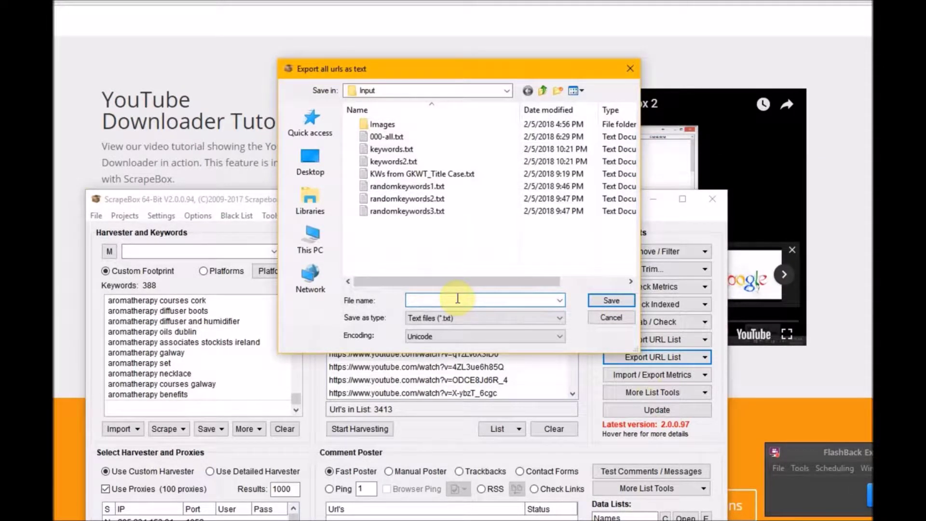
text(Videos)
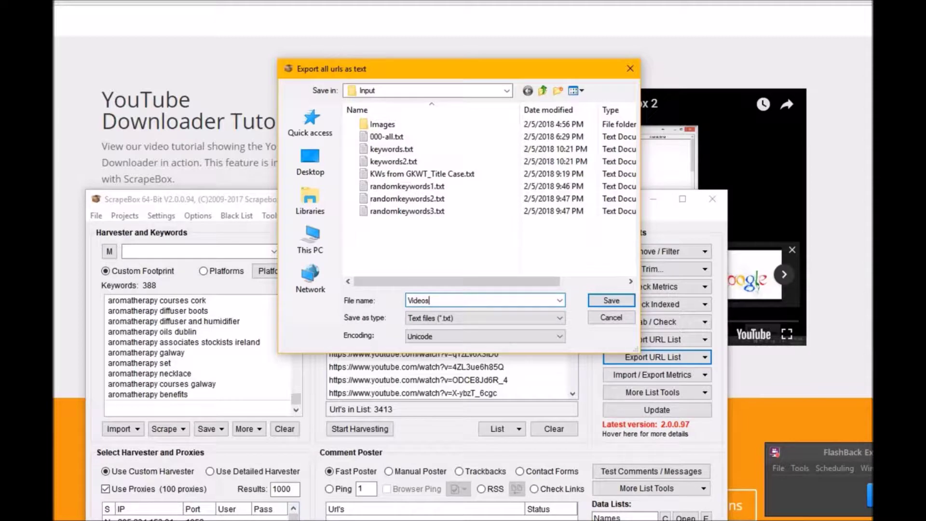
click(541, 93)
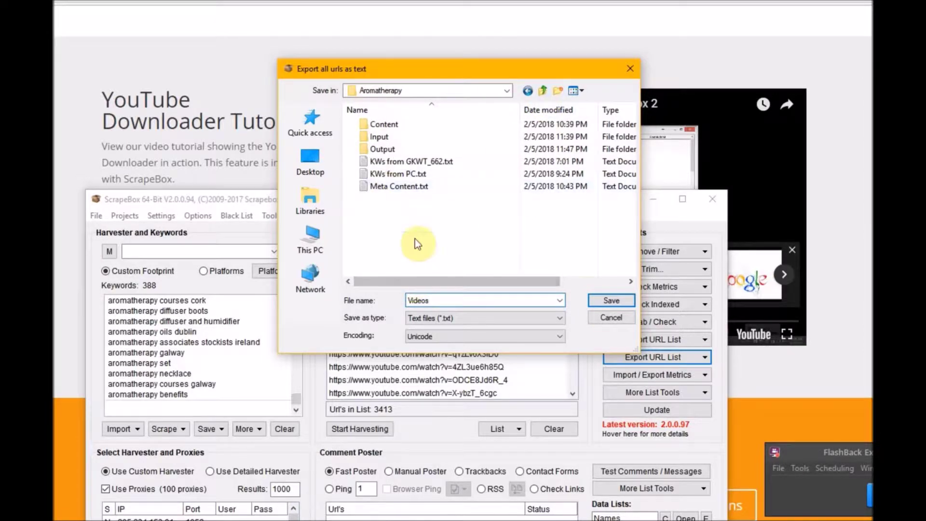
click(607, 301)
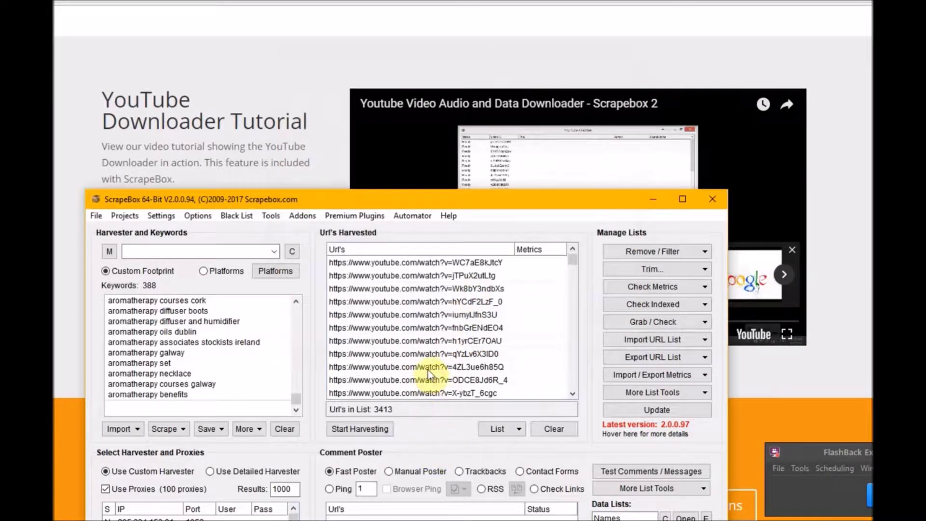
click(713, 199)
click(482, 292)
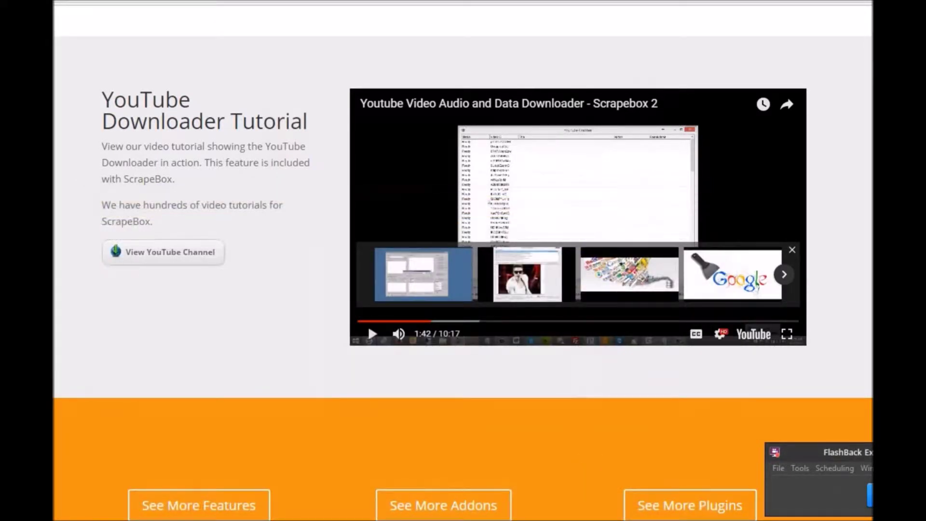
mouse_move(383, 500)
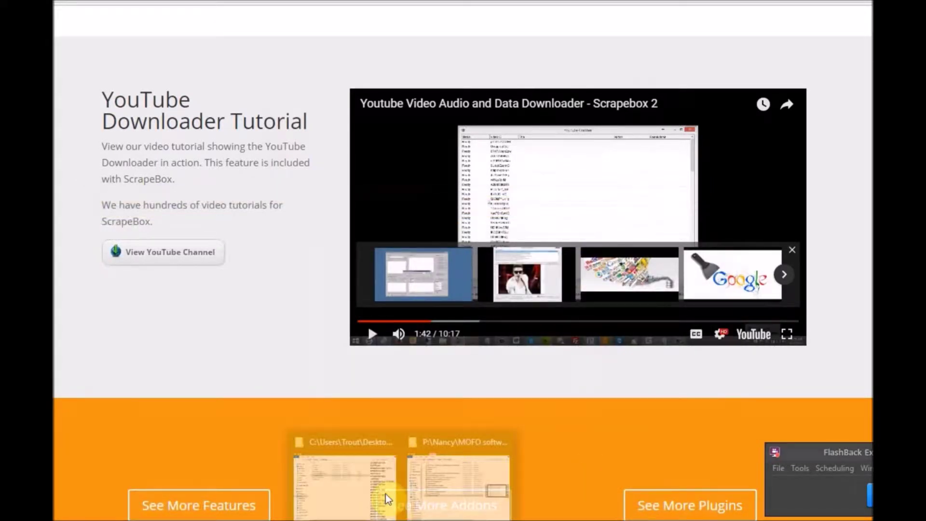
click(360, 444)
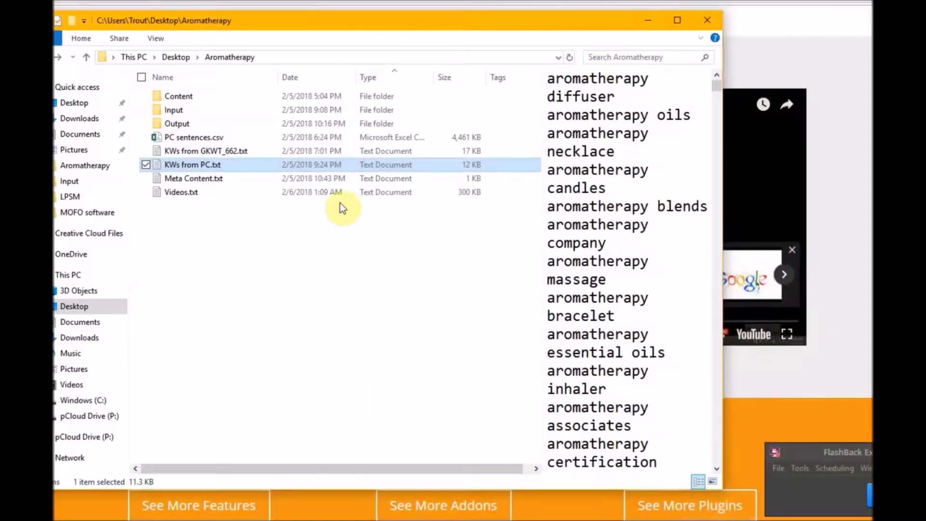
double_click(215, 191)
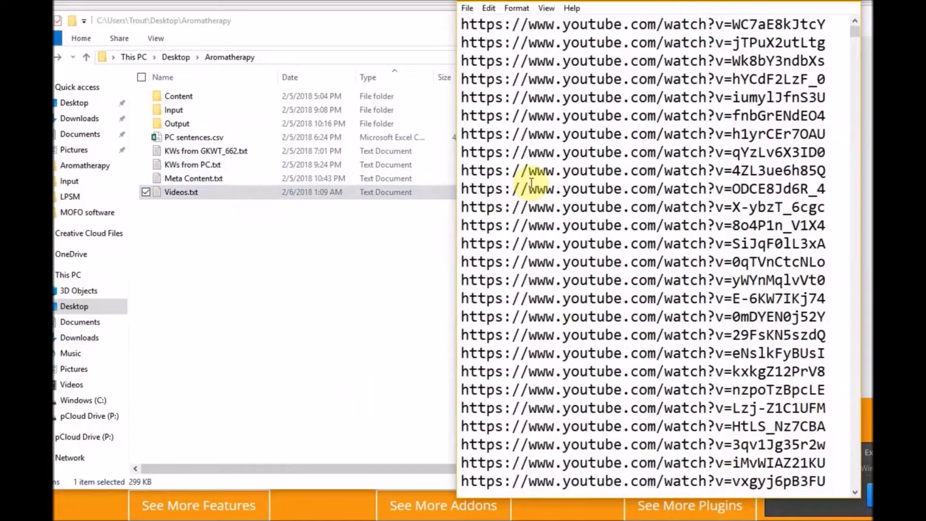
key(ctrl+a)
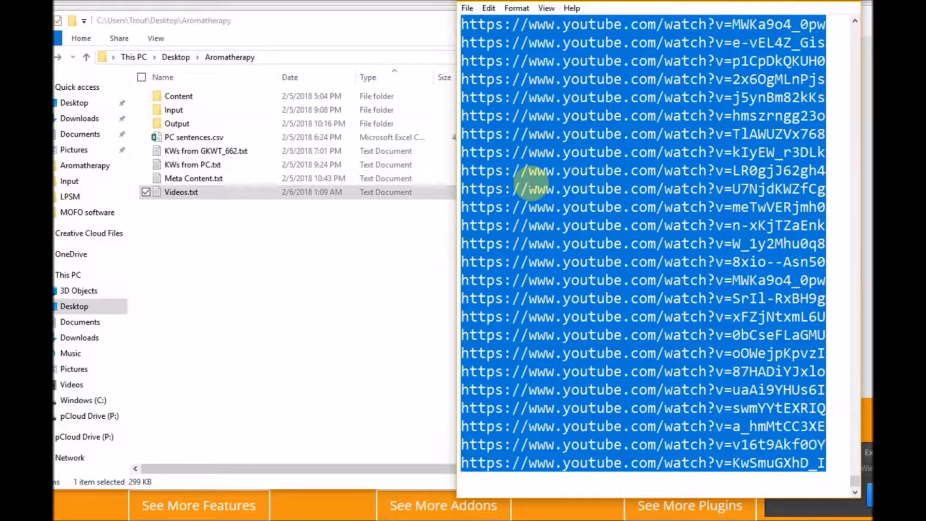
click(621, 189)
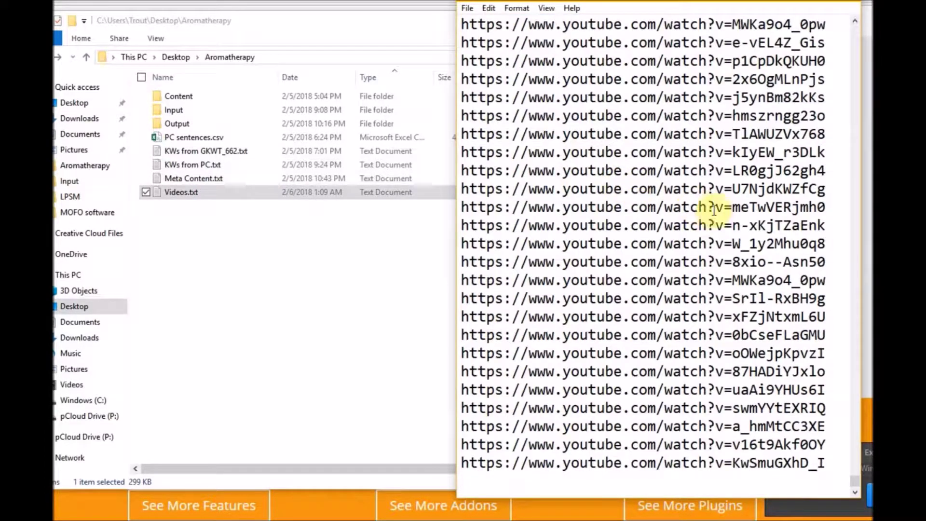
drag(732, 208, 424, 203)
key(ctrl+c)
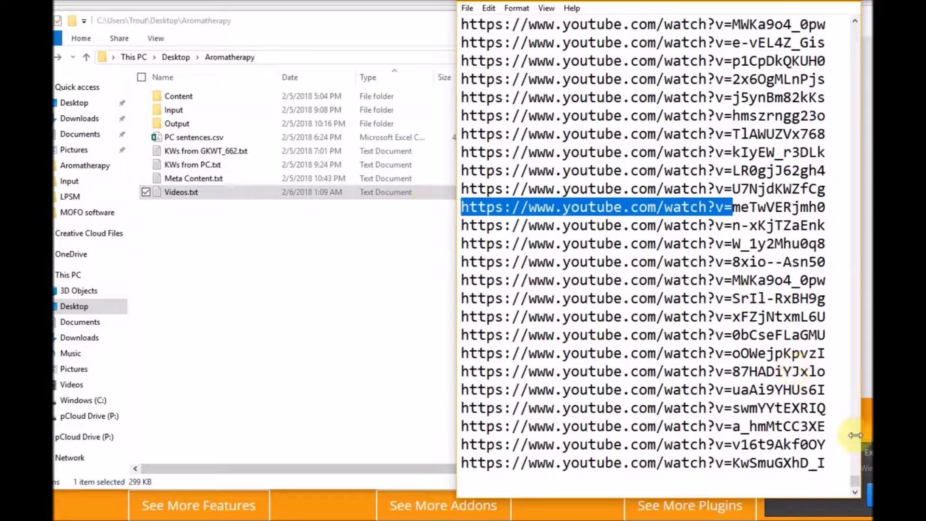
drag(857, 479, 834, 20)
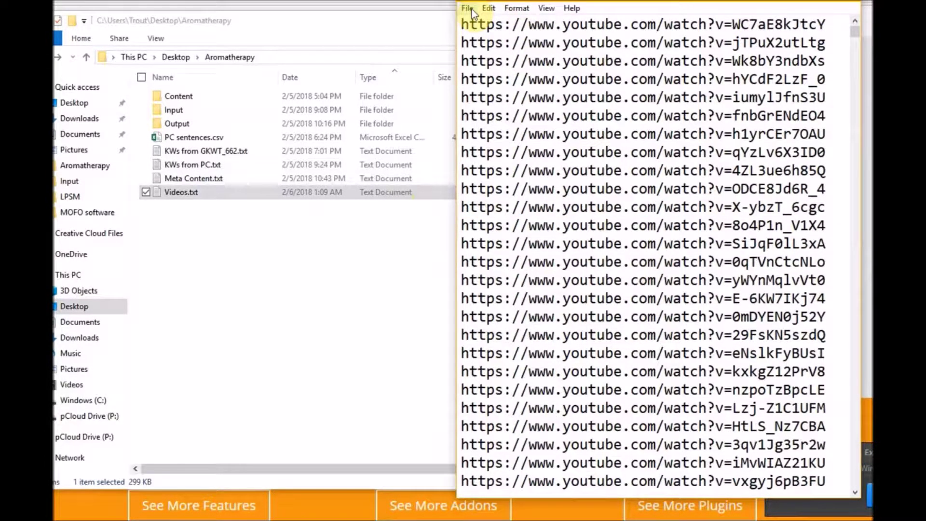
click(504, 9)
mouse_move(488, 10)
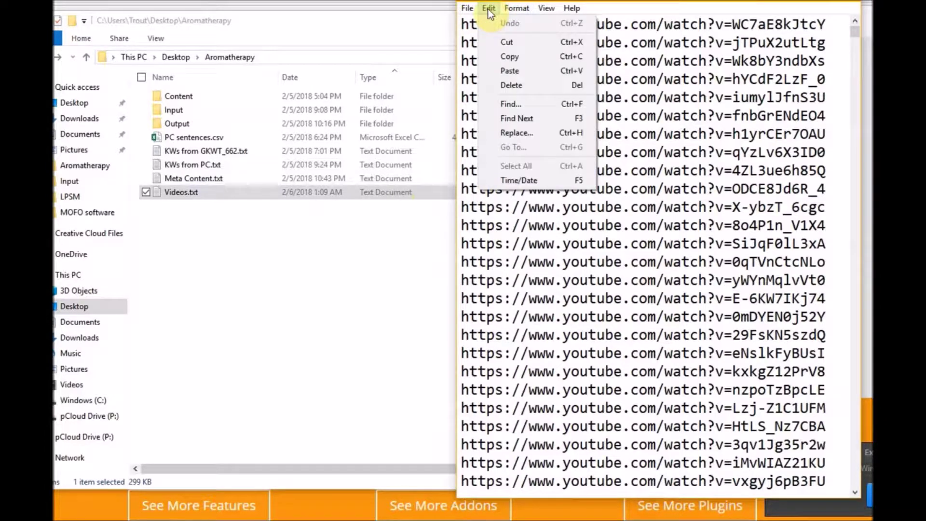
click(522, 132)
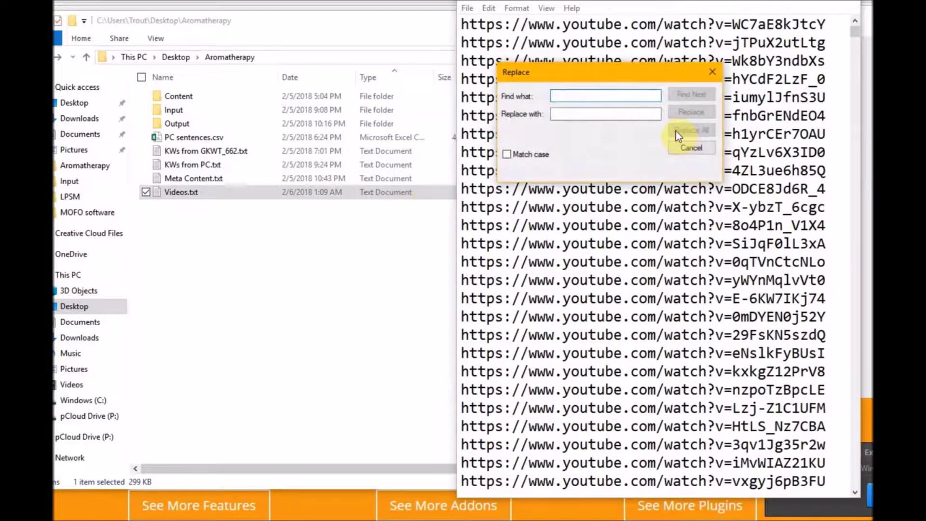
key(ctrl+v)
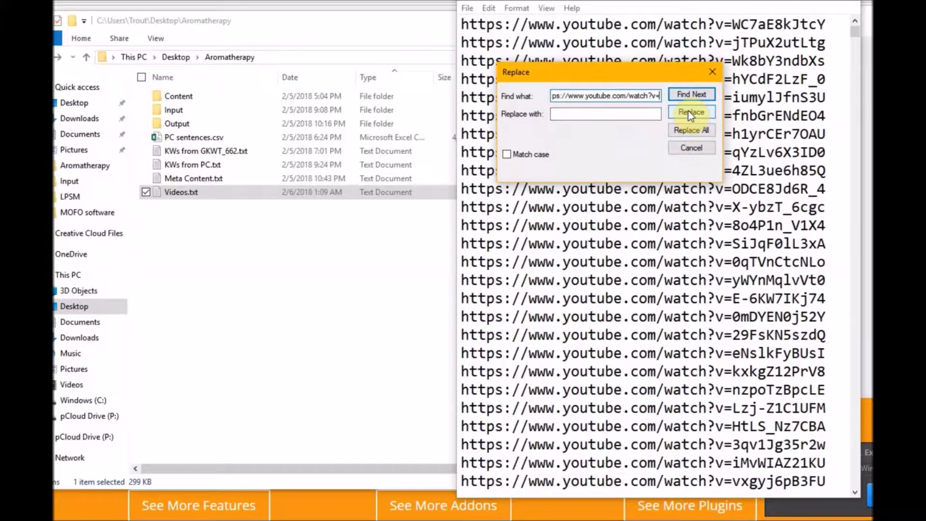
click(689, 130)
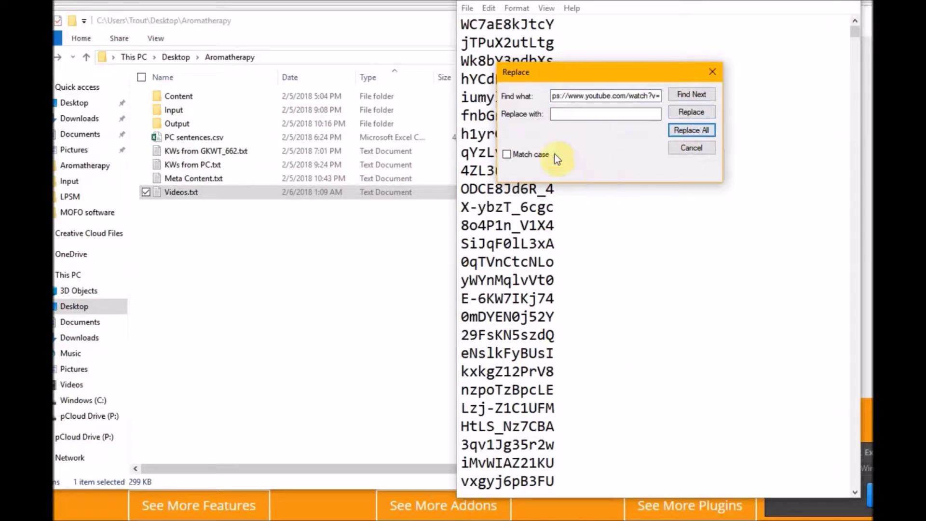
click(685, 147)
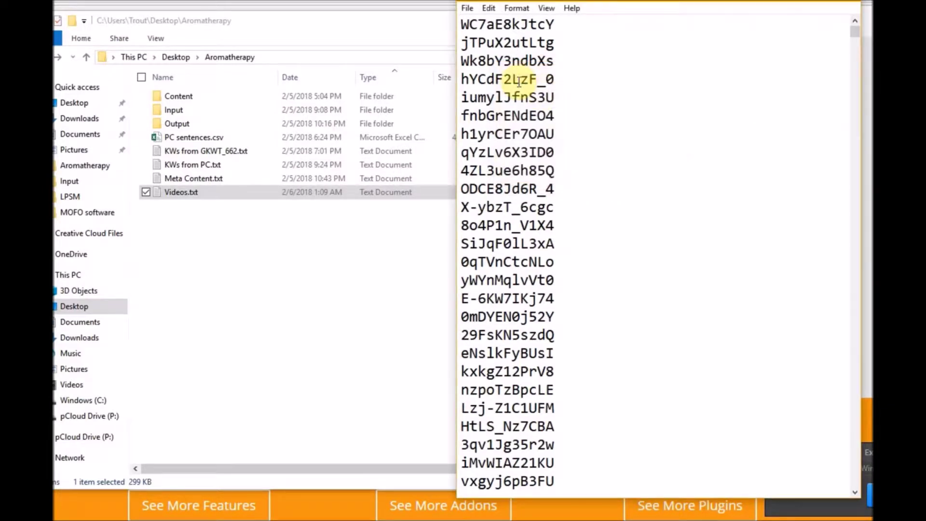
Paste the video IDs into Word and replace all paragraph marks with | pipes.
key(ctrl+a)
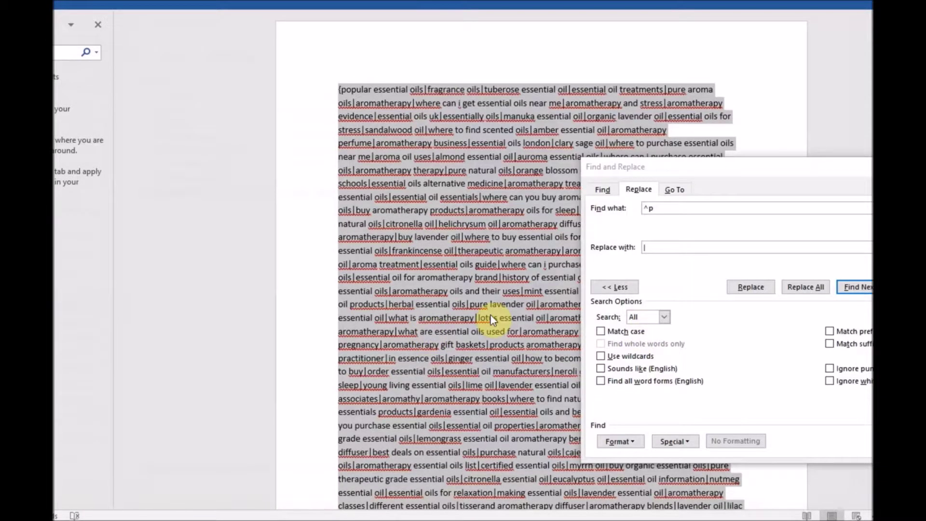
key(ctrl+v)
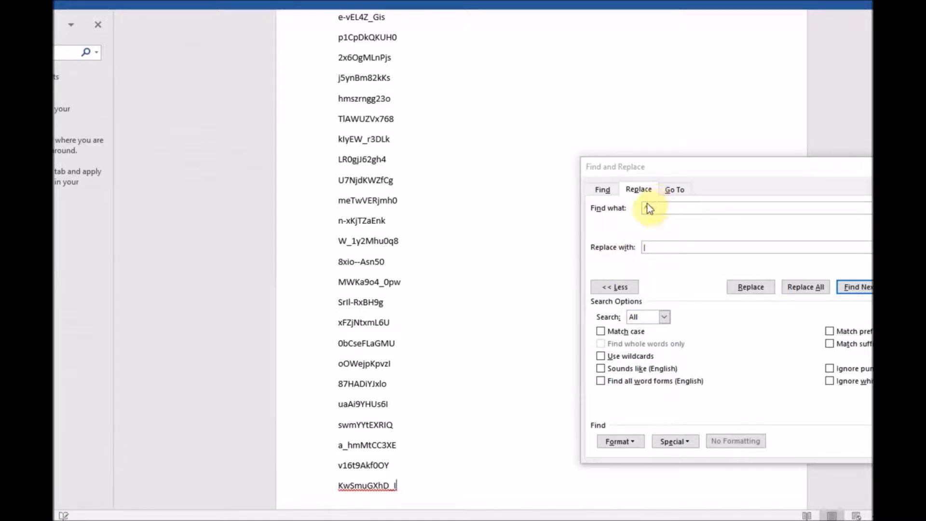
click(801, 287)
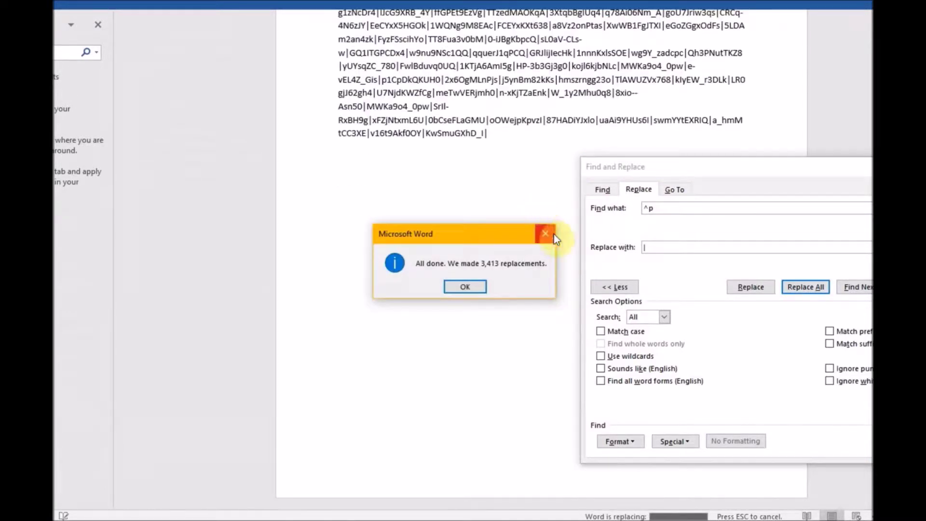
click(464, 287)
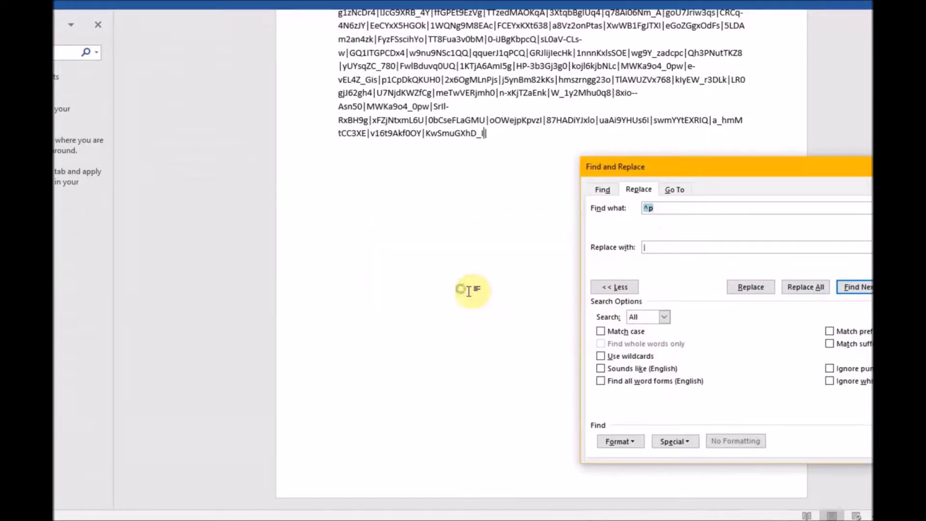
Delete the trailing pipe, add an opening { at the start, and select the whole list.
click(586, 139)
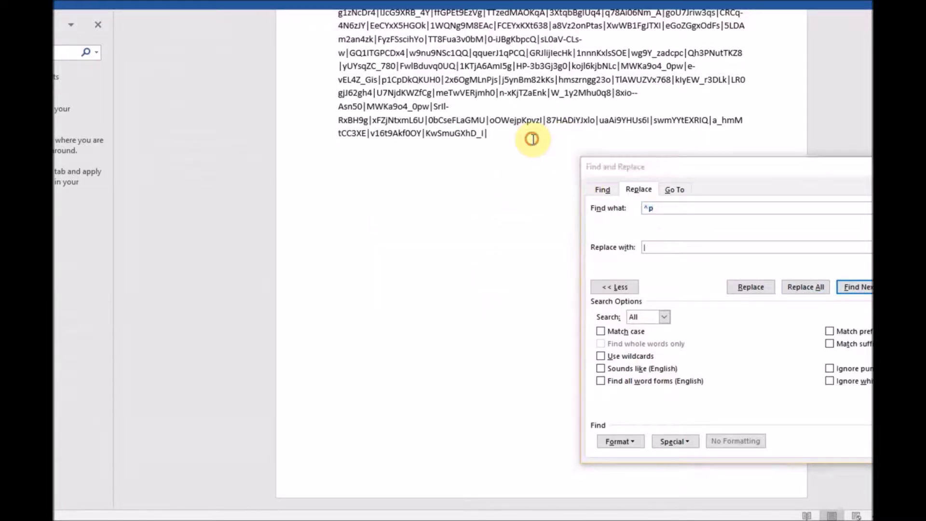
click(517, 129)
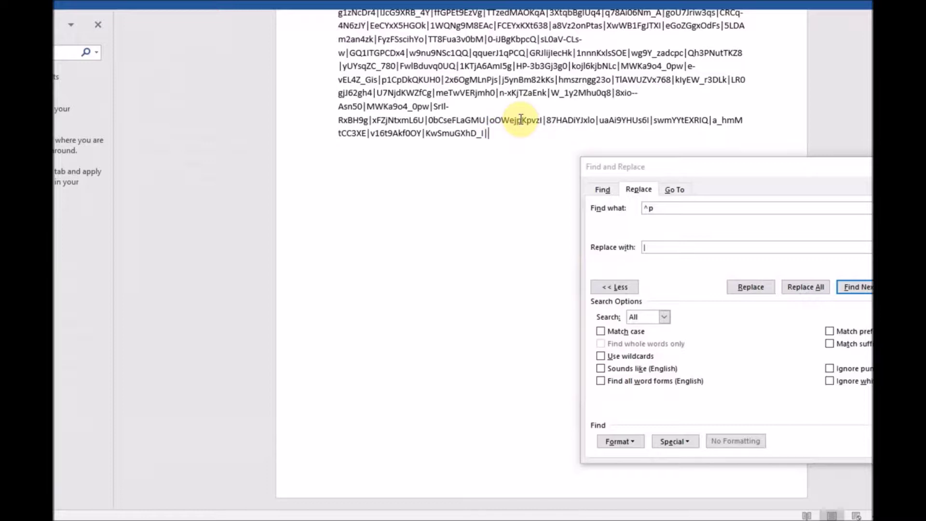
key(BackSpace)
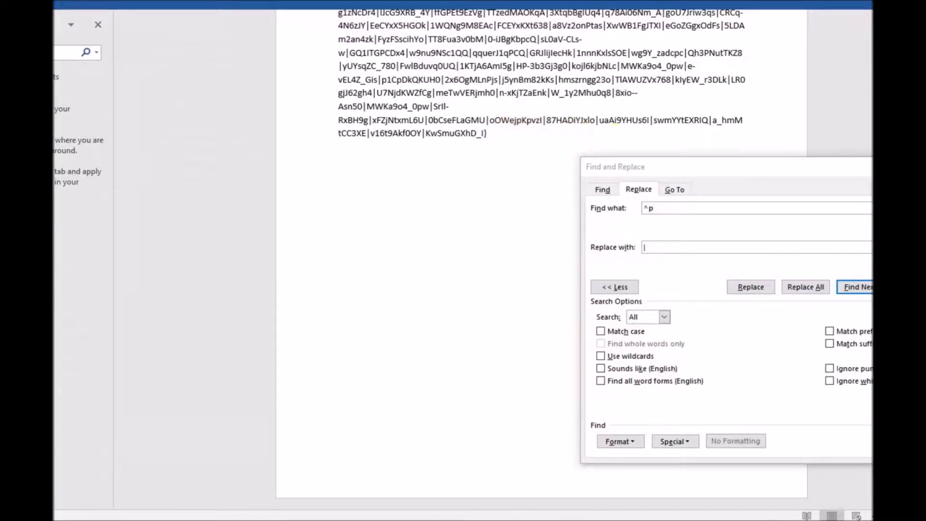
key(ctrl+Home)
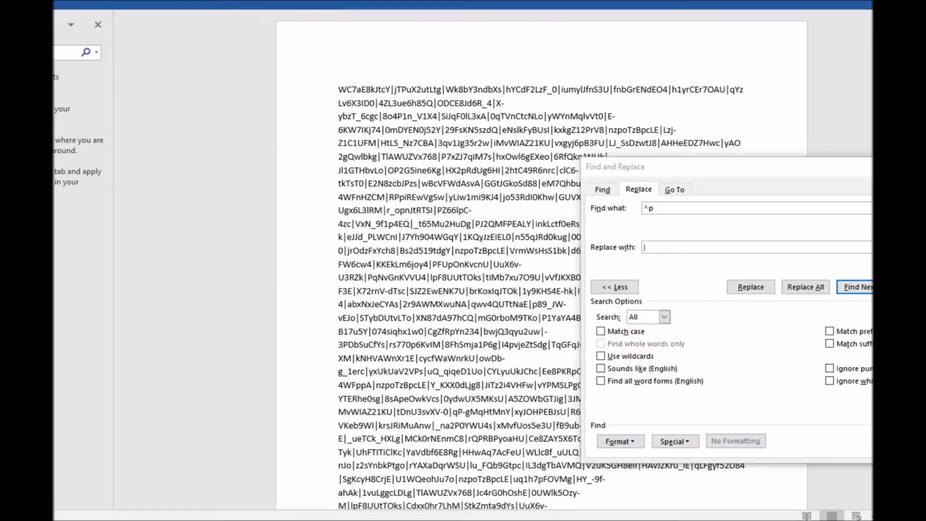
text({)
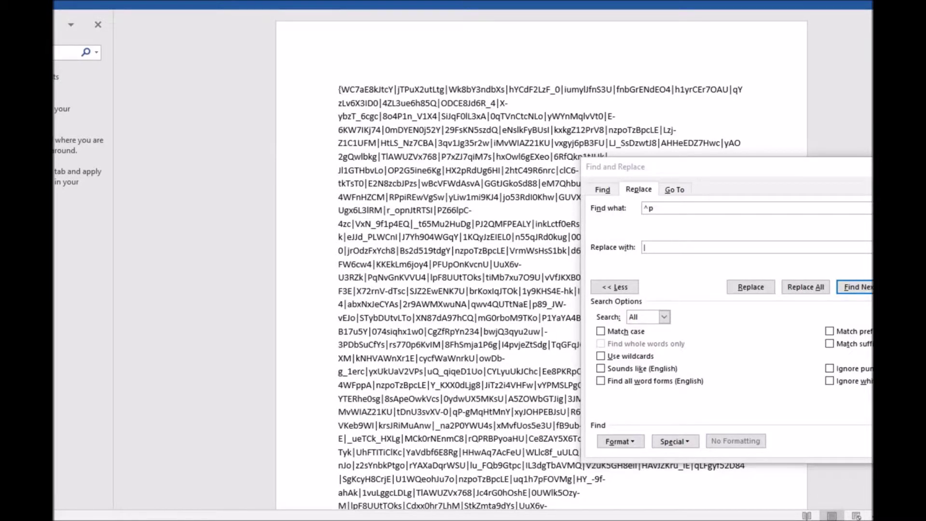
key(ctrl+a)
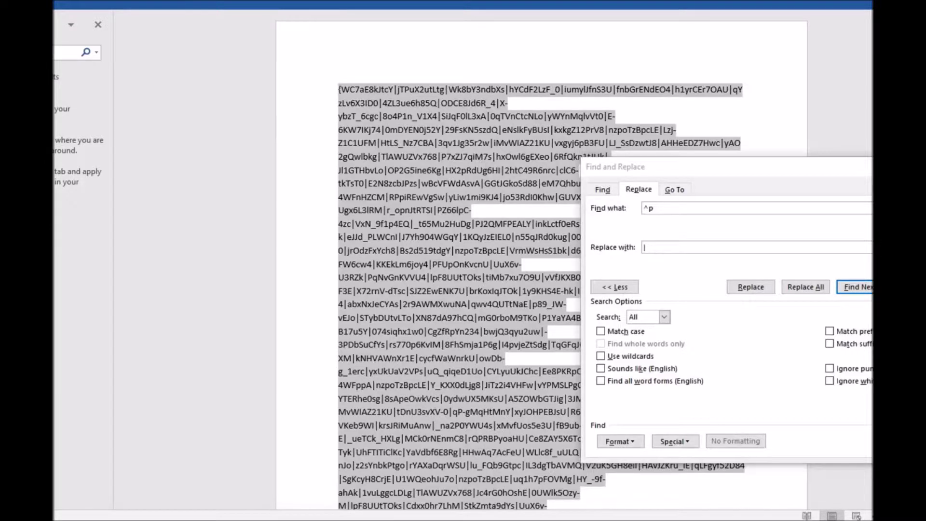
key(alt+Tab)
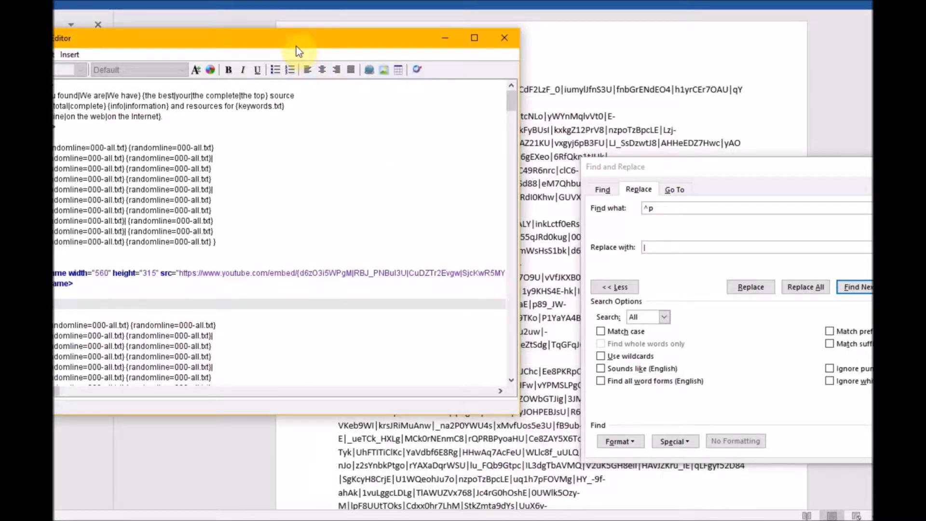
Replace the old video IDs after embed/ on line 19 with the new pipe-separated list.
drag(297, 48, 324, 45)
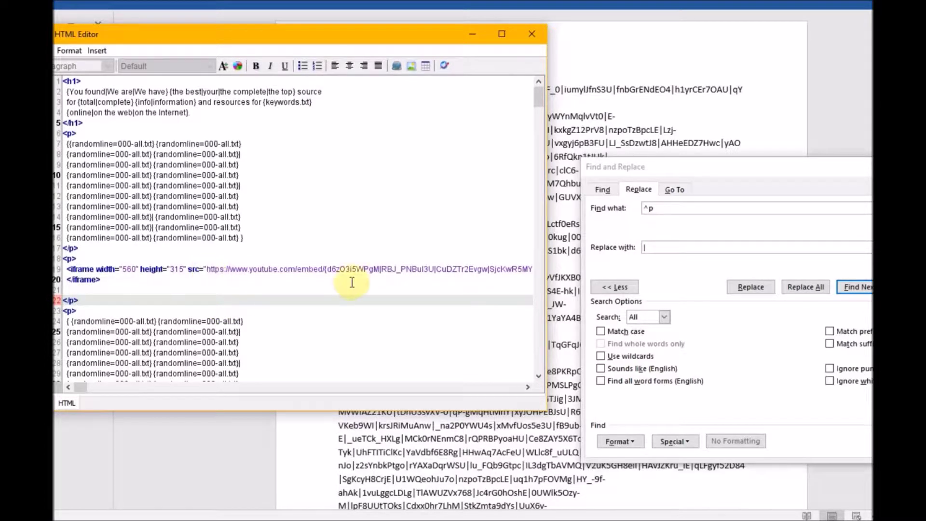
click(329, 268)
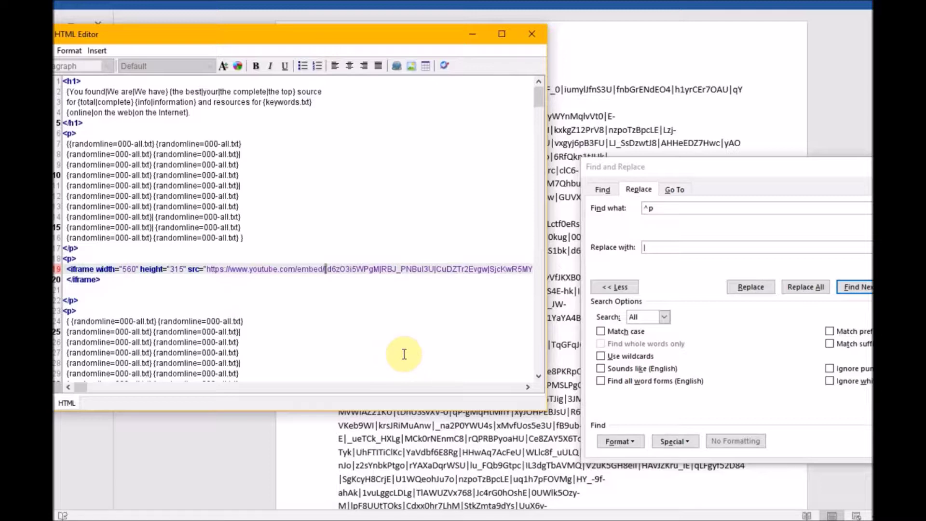
key(shift+End)
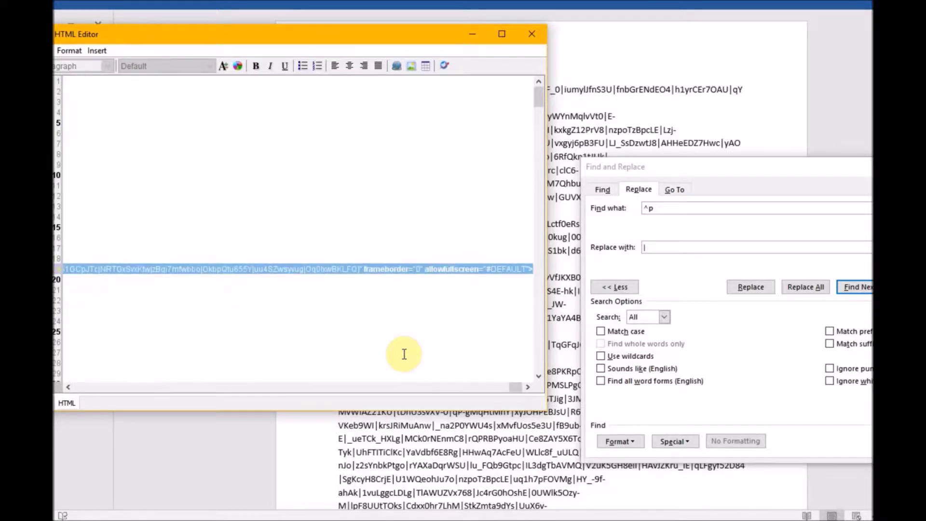
key(shift+Left)
key(shift+Left)
key(shift+Left)
key(shift+Left)
key(shift+Left)
key(shift+Left)
key(shift+Left)
key(shift+Left)
key(shift+Left)
key(shift+Left)
key(shift+Left)
key(shift+Left)
key(shift+Left)
key(shift+Left)
key(shift+Left)
key(shift+Left)
key(shift+Left)
key(shift+Left)
key(shift+Left)
key(shift+Left)
key(shift+Left)
key(shift+Left)
key(shift+Left)
key(shift+Left)
key(shift+Left)
key(shift+Left)
key(shift+Left)
key(shift+Left)
key(shift+Left)
key(shift+Left)
key(shift+Left)
key(shift+Left)
key(shift+Left)
key(shift+Left)
key(shift+Left)
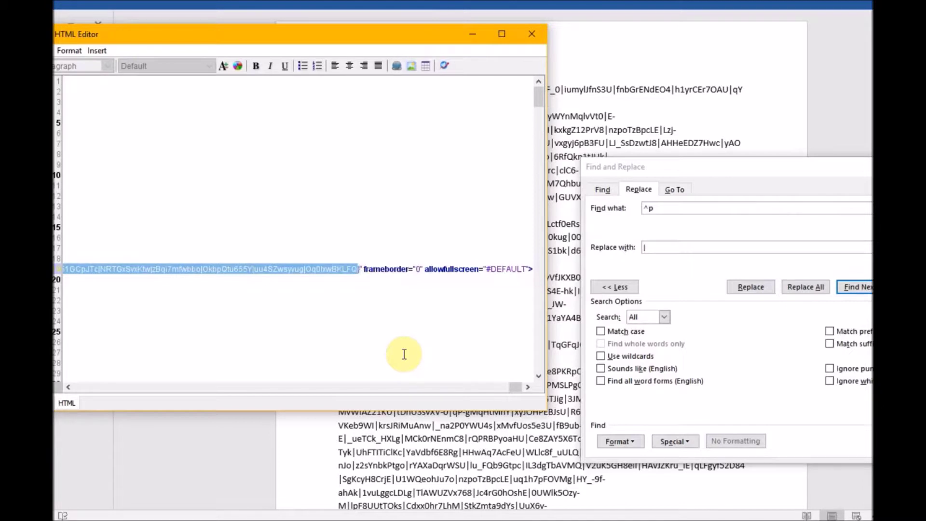
key(ctrl+v)
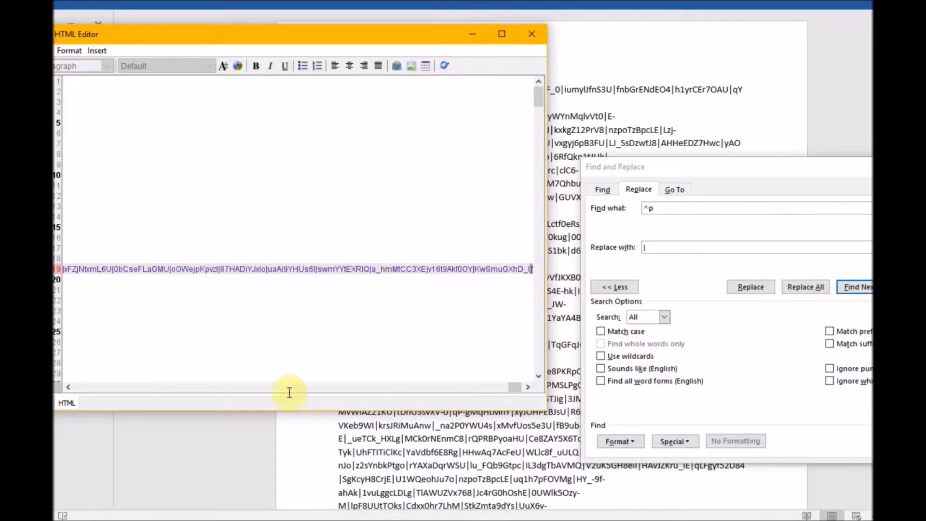
drag(513, 389, 62, 372)
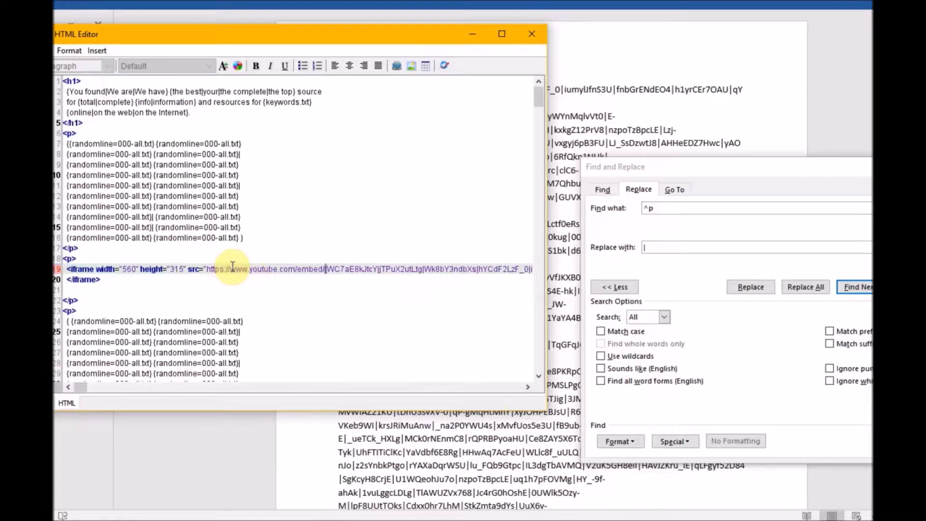
click(282, 300)
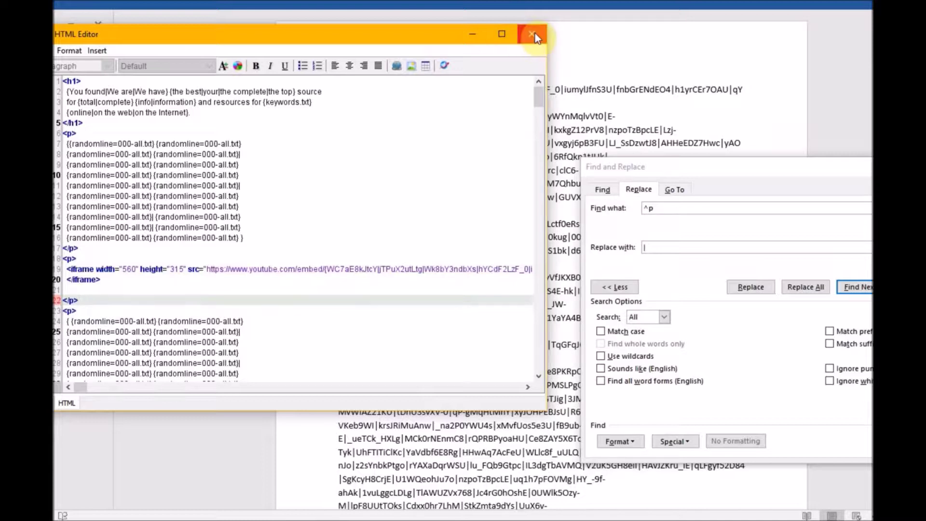
Close the HTML editor and scroll the HTML Content box to check the updated iframe lines.
click(533, 32)
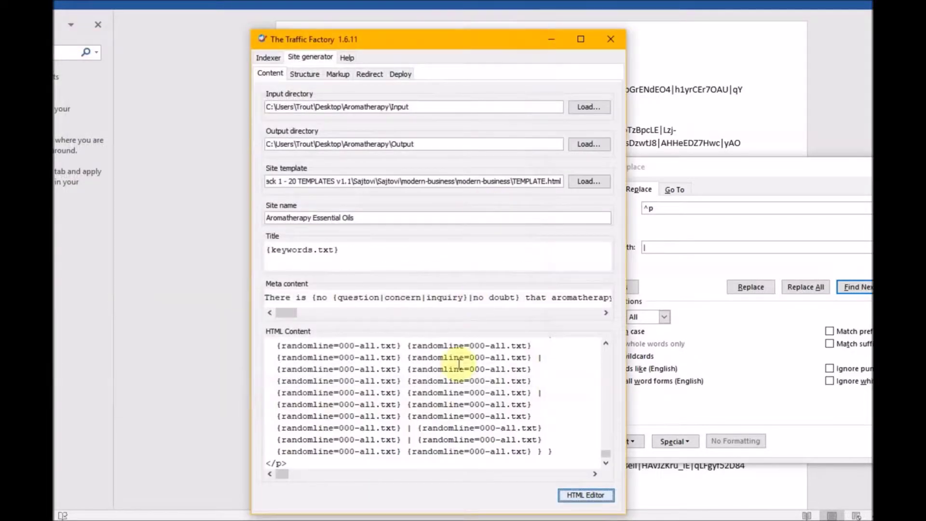
drag(606, 454, 592, 359)
scroll(504, 369, down, 1)
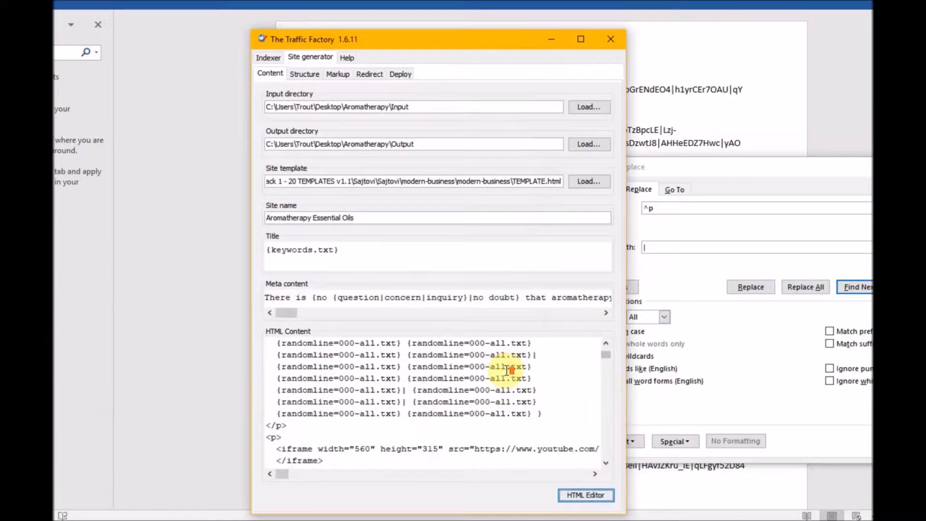
scroll(506, 370, up, 1)
scroll(506, 369, down, 1)
scroll(507, 369, down, 1)
mouse_move(285, 474)
mouse_down()
mouse_move(310, 475)
mouse_move(276, 474)
mouse_up()
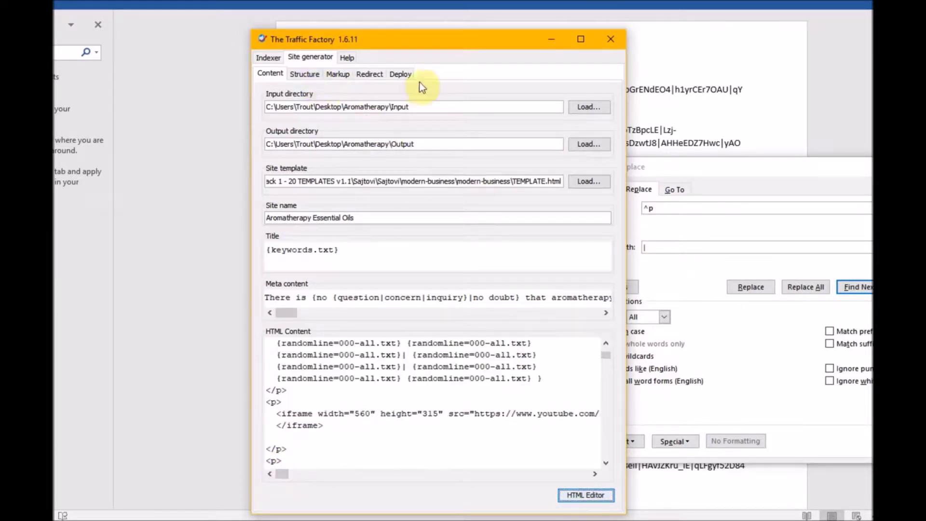
Start deployment, continue past the non-empty output folder warning, and add a new site.
click(399, 74)
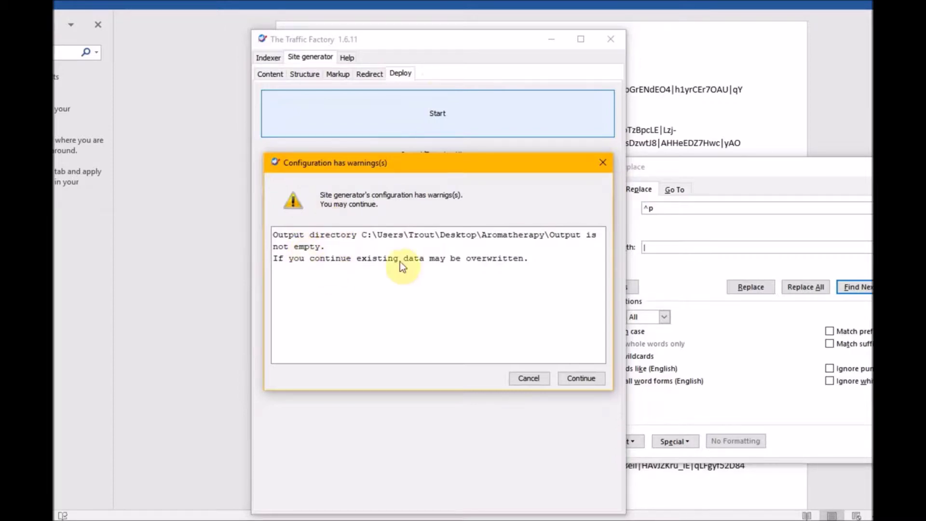
click(581, 381)
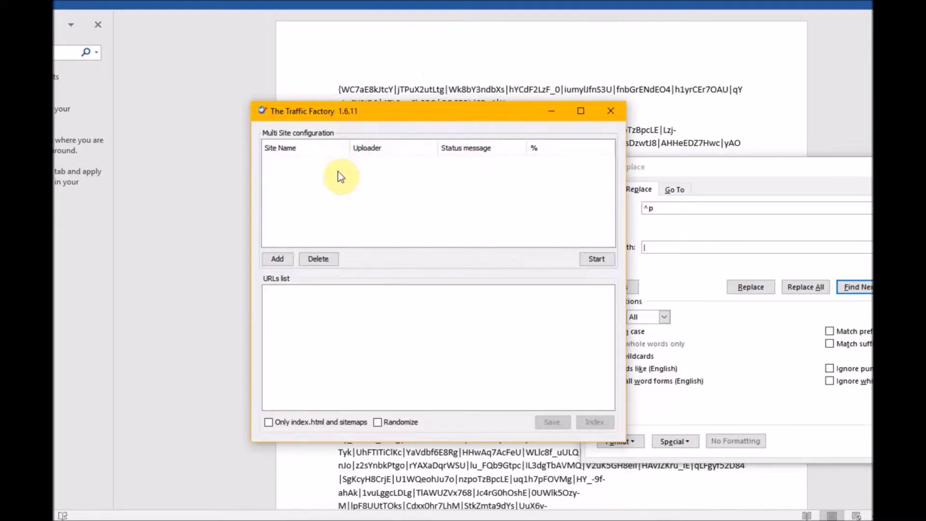
click(277, 259)
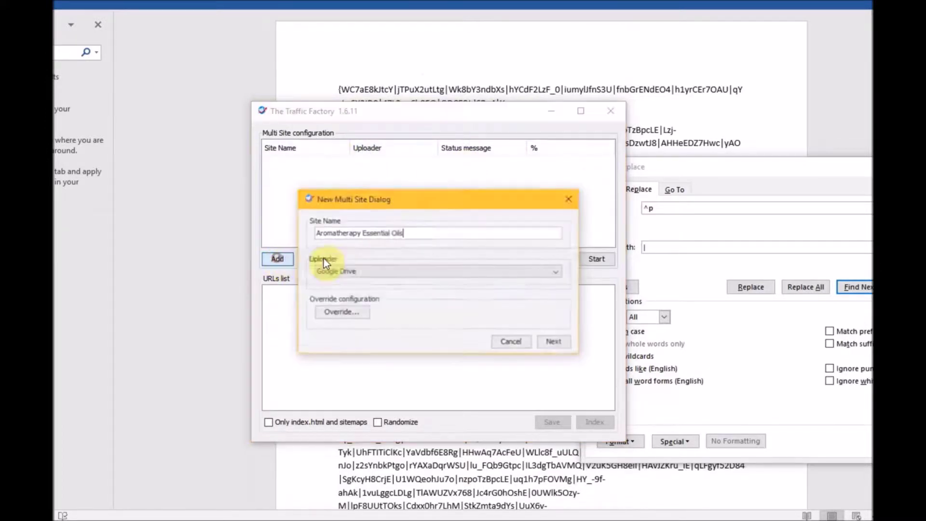
Choose the Amazon S3 uploader, review its bucket name, then cancel both setup dialogs.
click(349, 274)
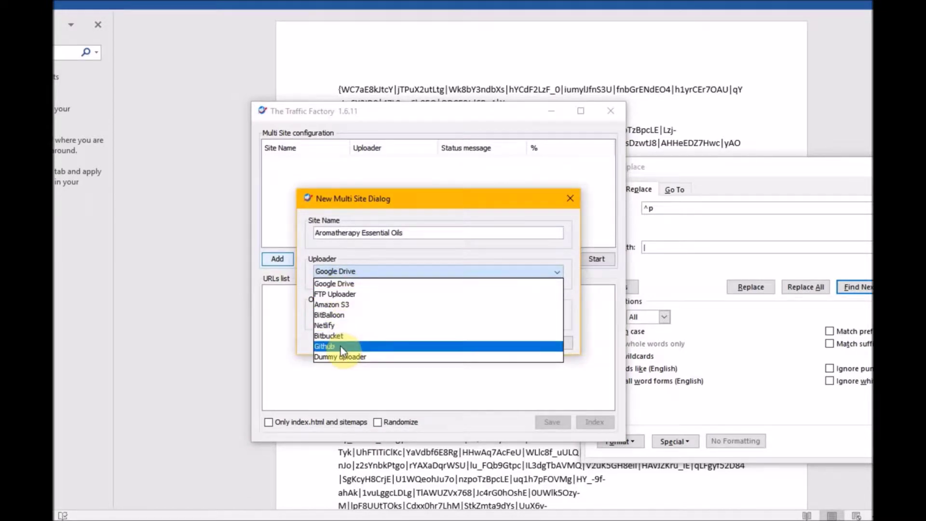
click(333, 305)
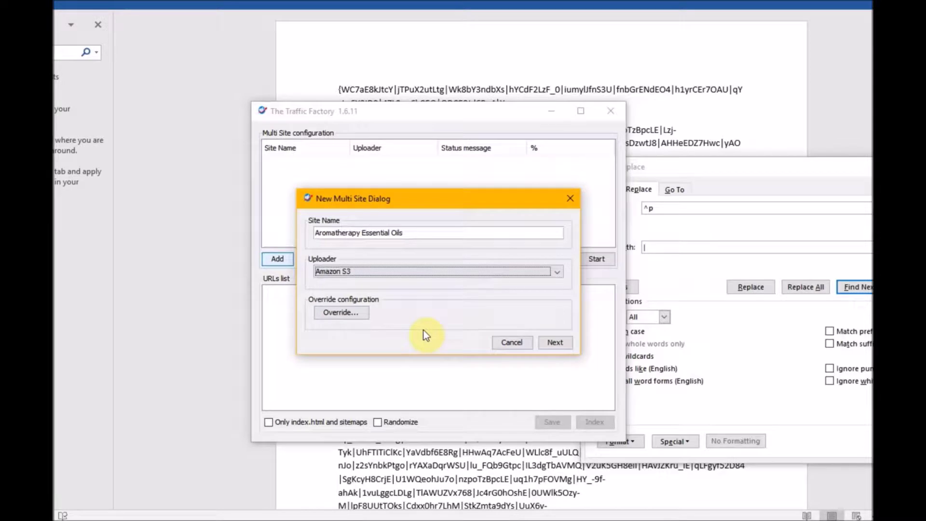
click(555, 343)
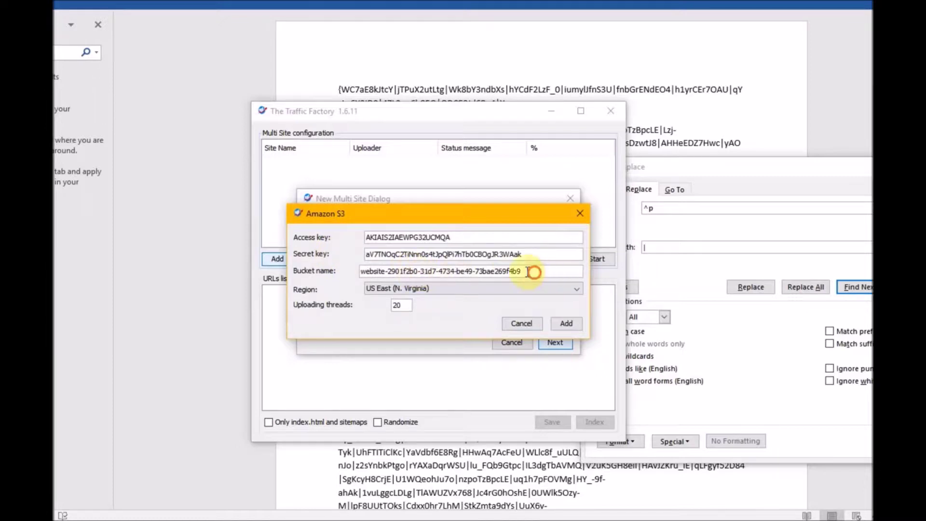
drag(534, 271, 265, 270)
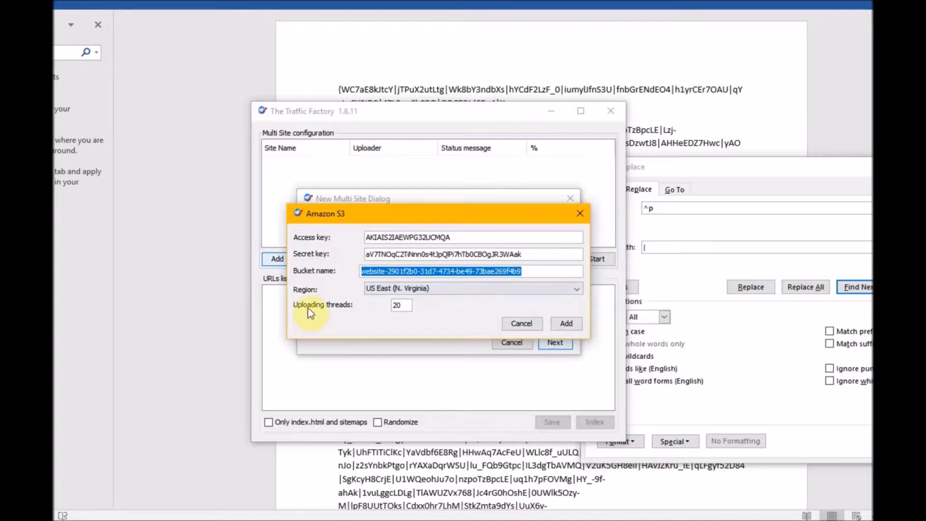
click(519, 326)
click(511, 344)
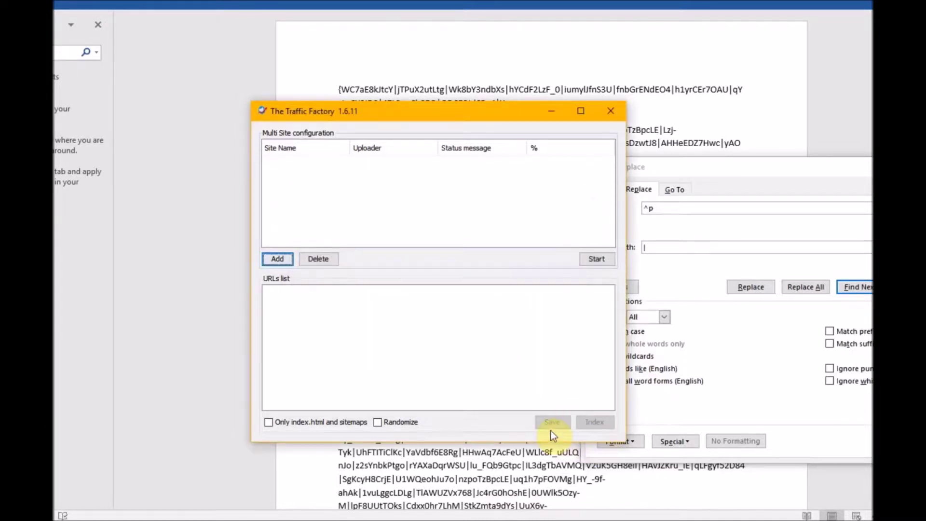
Review the site's content settings, then start deployment and accept the non-empty output folder warning.
click(619, 109)
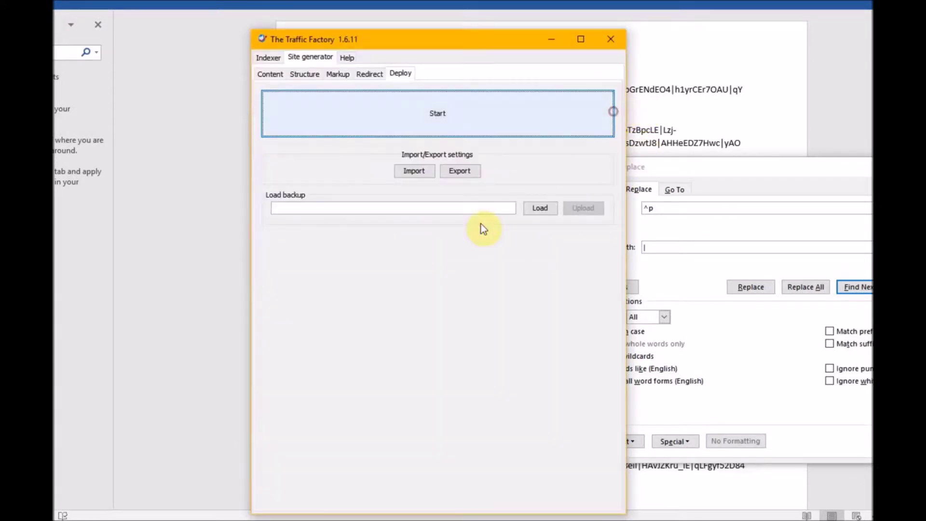
click(269, 73)
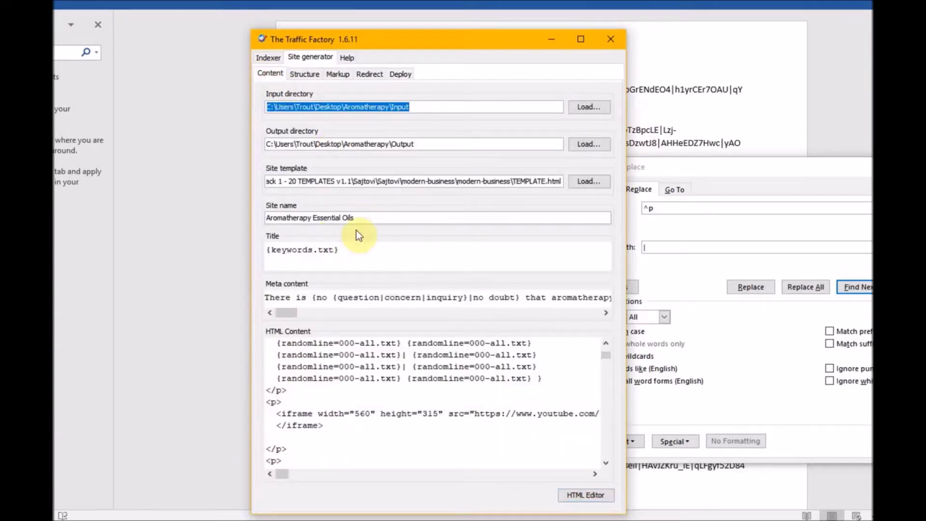
drag(367, 218, 200, 212)
key(ctrl+c)
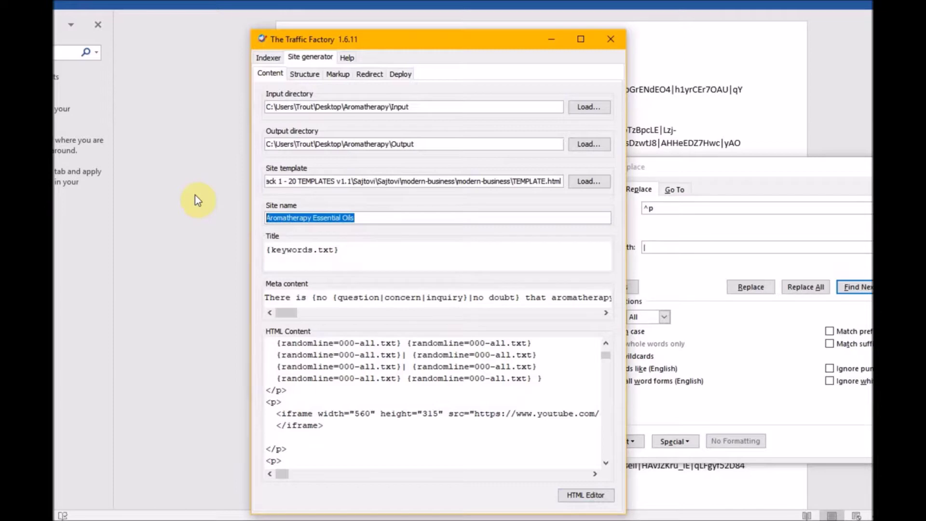
click(395, 74)
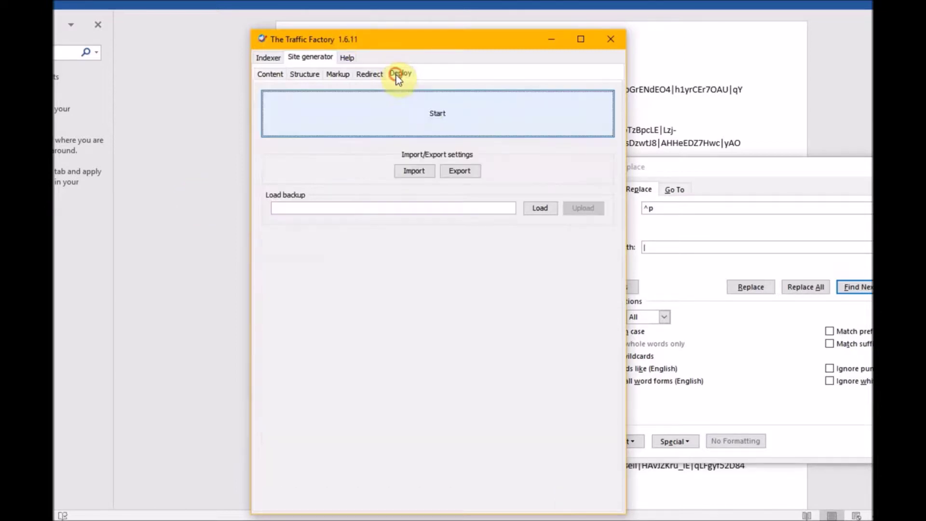
click(389, 118)
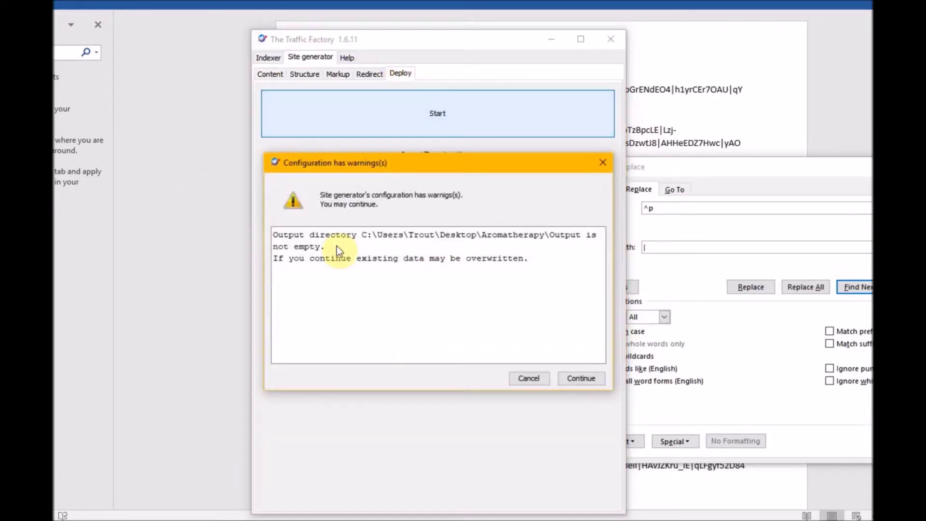
click(564, 372)
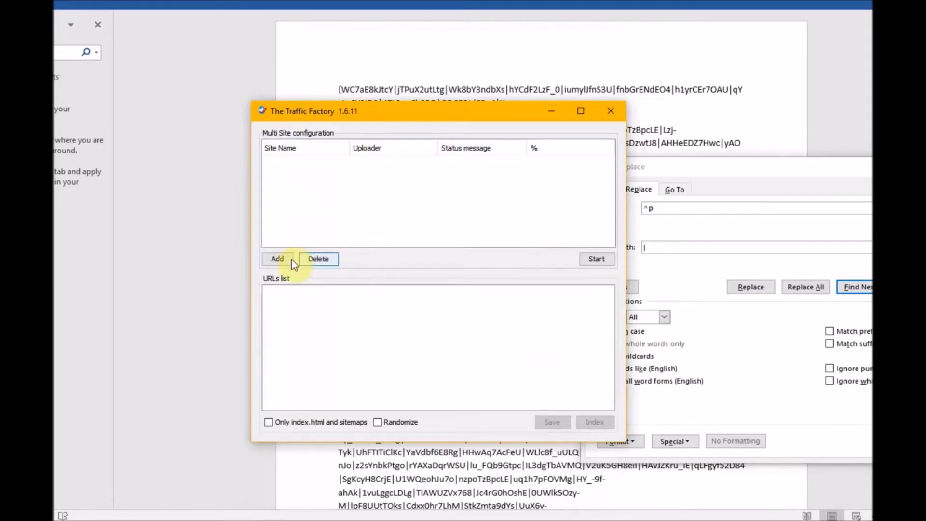
Add a new site to the multi-site list using the Amazon S3 uploader.
click(291, 259)
click(357, 271)
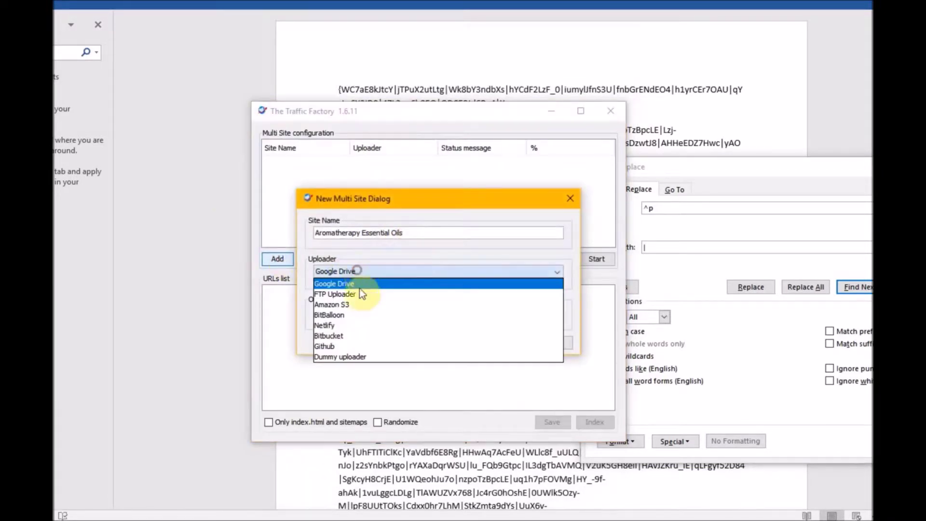
click(358, 305)
click(546, 342)
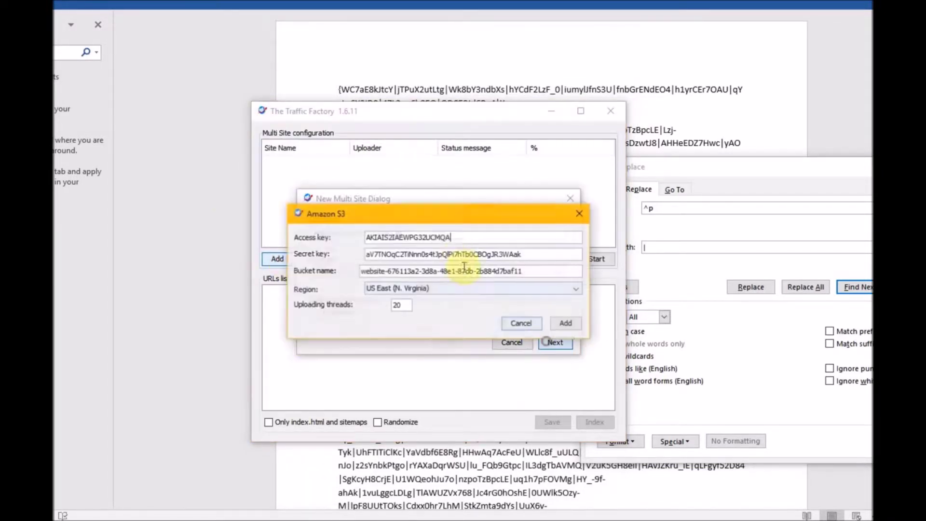
Set the bucket name to aromatherapy-essential-oils and add the site.
double_click(543, 271)
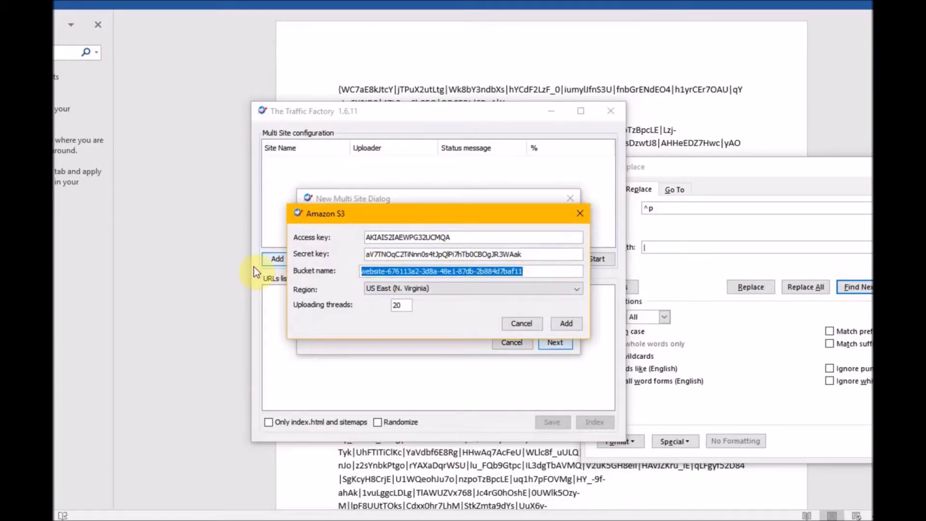
key(ctrl+v)
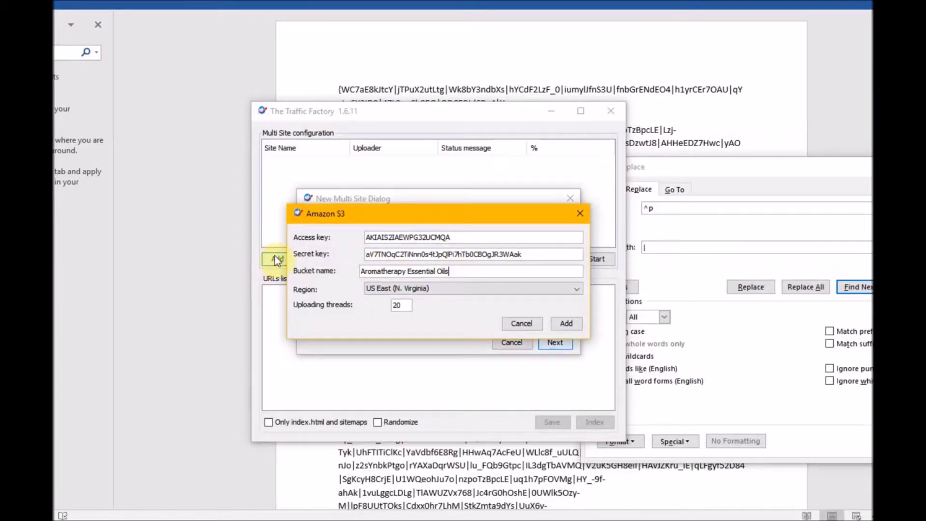
click(363, 268)
key(shift+Left)
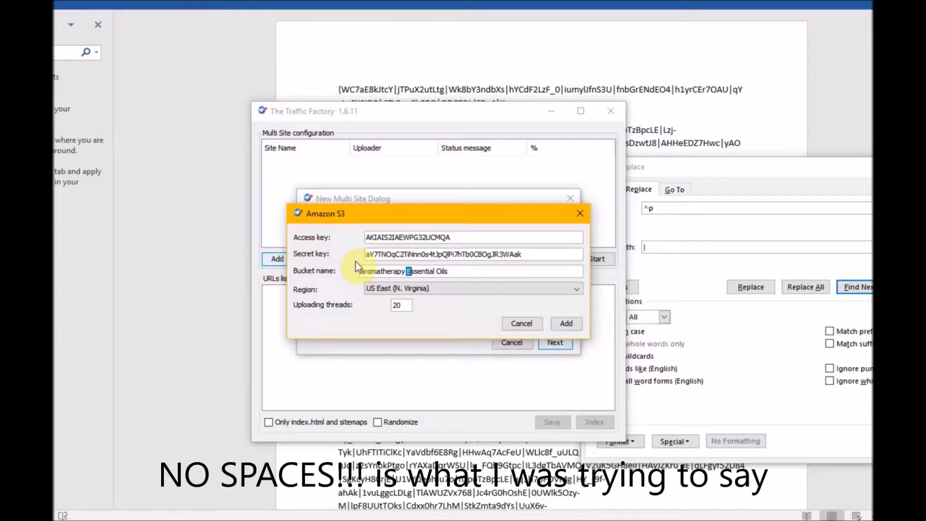
text(-e)
key(Right)
key(Right)
key(Right)
key(Right)
key(shift+Right)
text(-o)
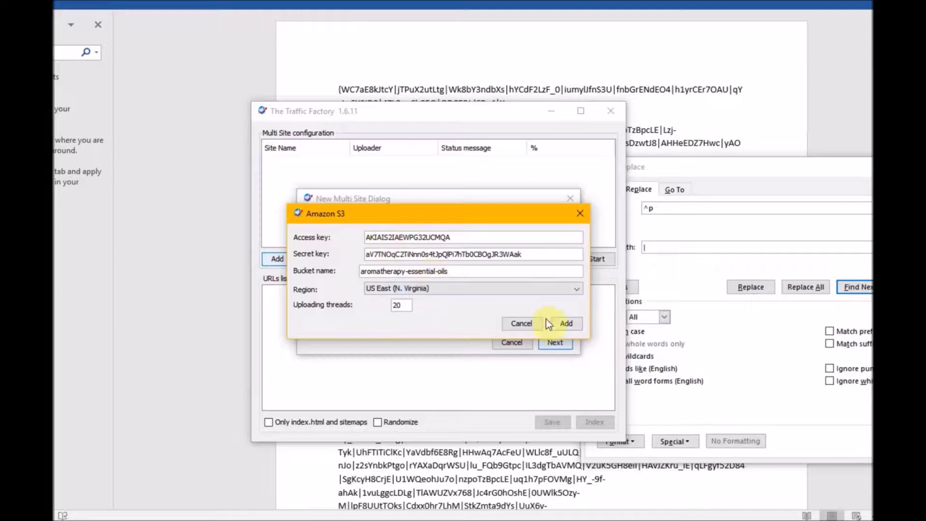
click(562, 324)
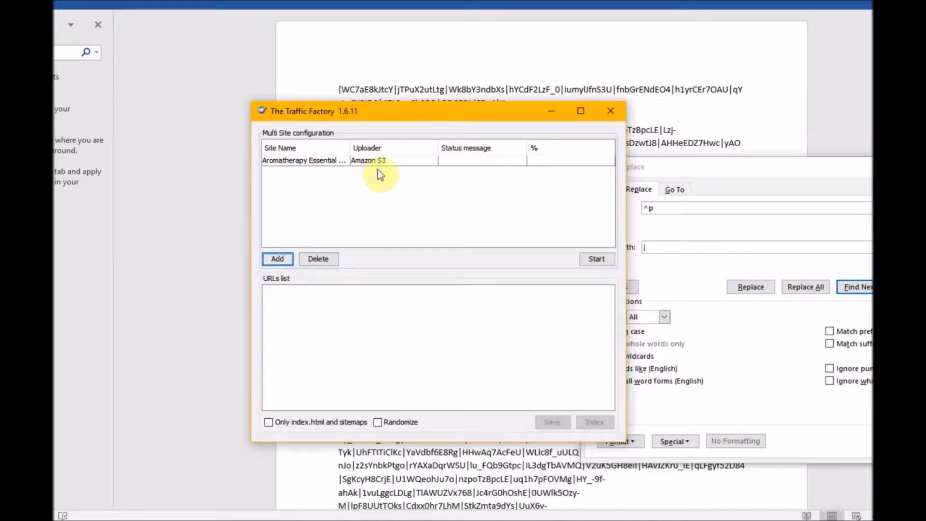
key(Escape)
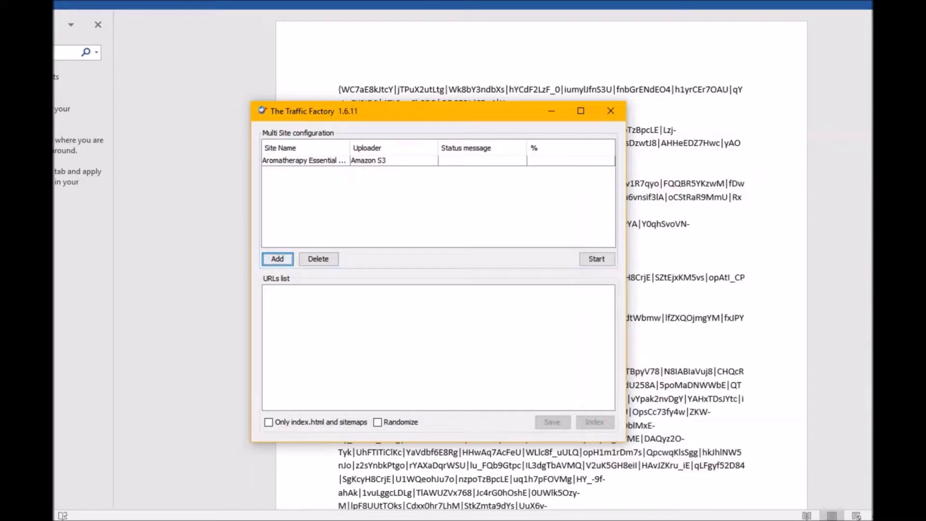
Close Word and Notepad without saving and run the Amazon S3 upload to 100% completion.
key(alt+F4)
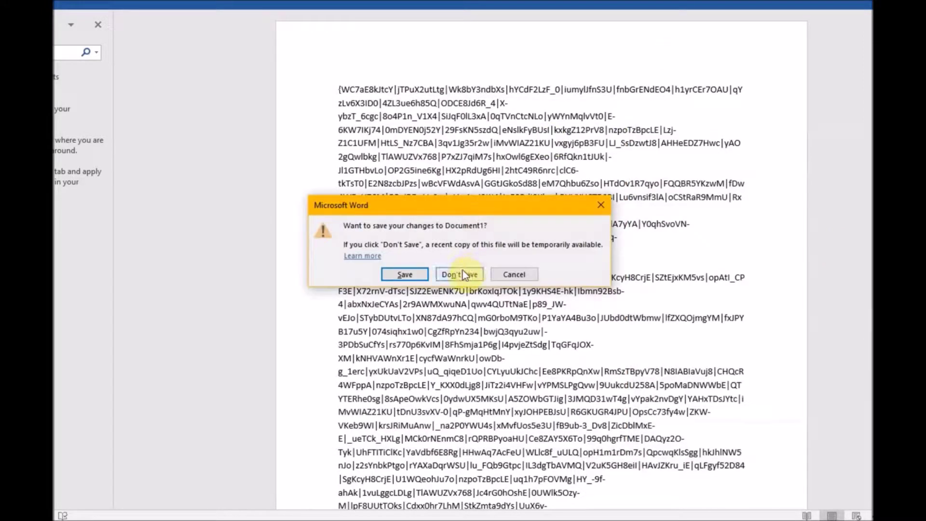
click(461, 275)
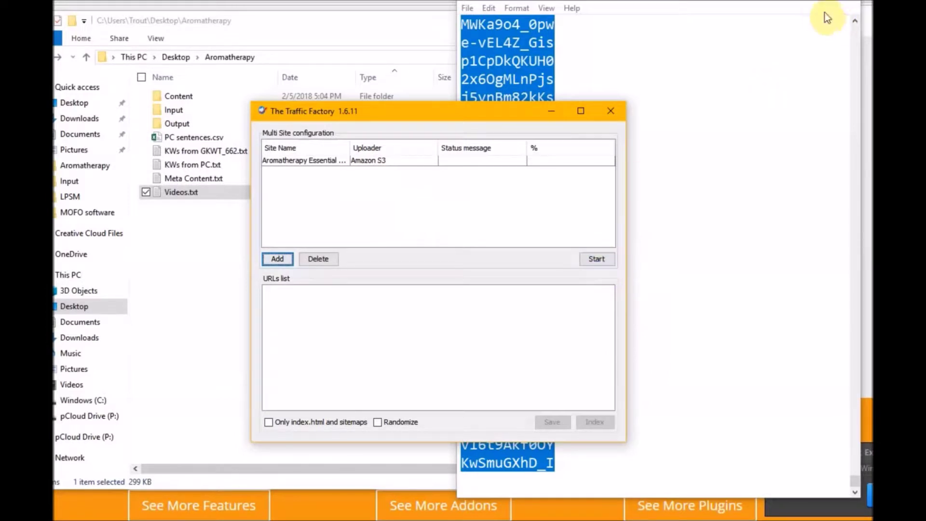
click(594, 260)
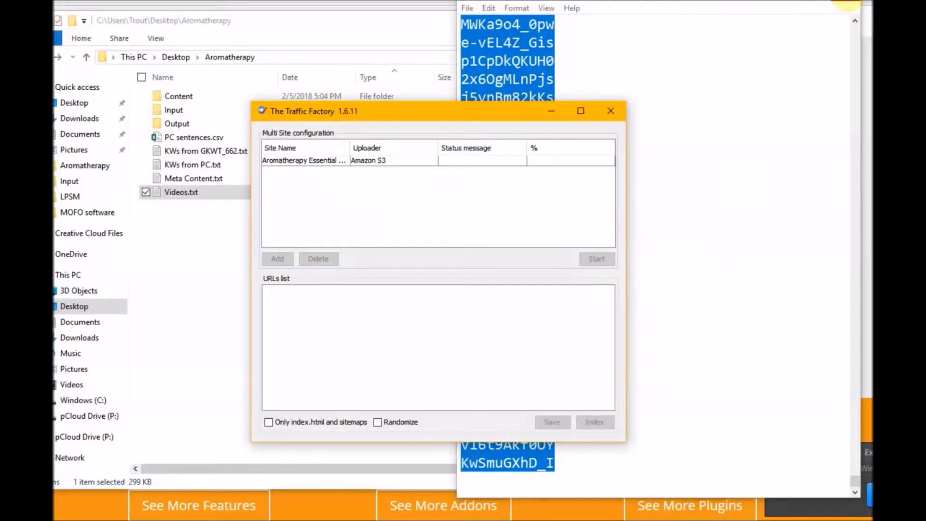
click(845, 4)
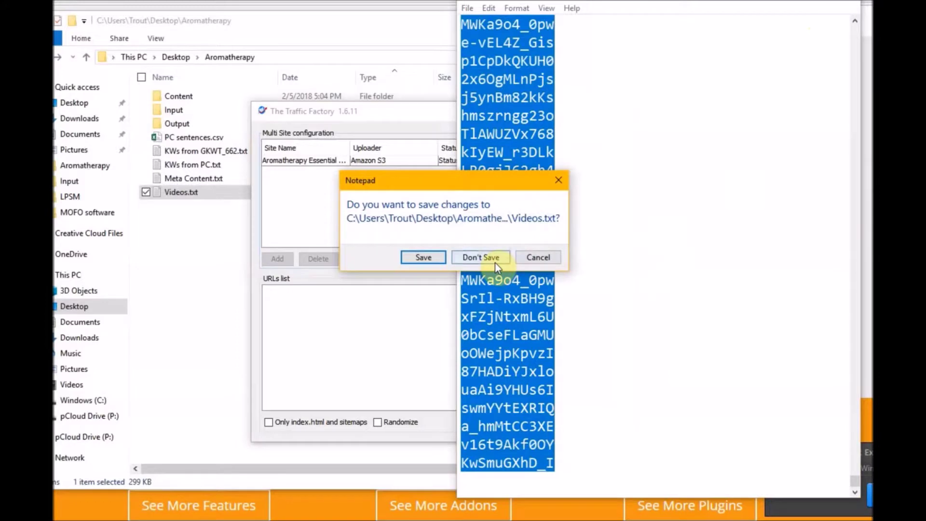
click(496, 262)
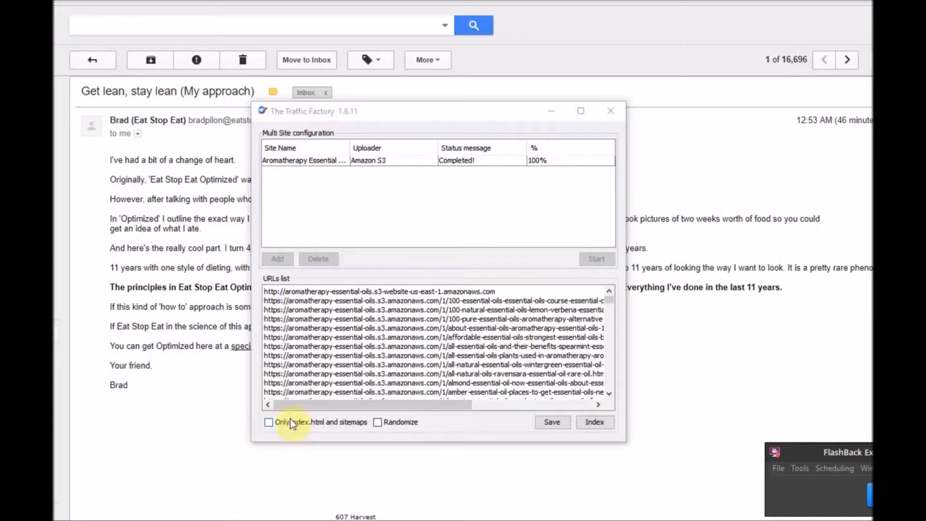
click(553, 423)
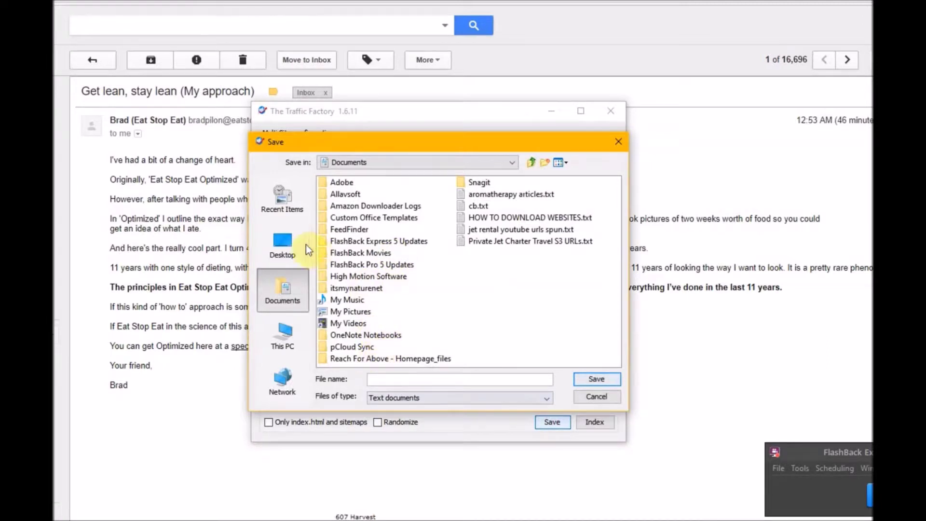
Save the URL list as 'Aromatherapy Essential Oils URLs' in Desktop > Aromatherapy.
click(283, 244)
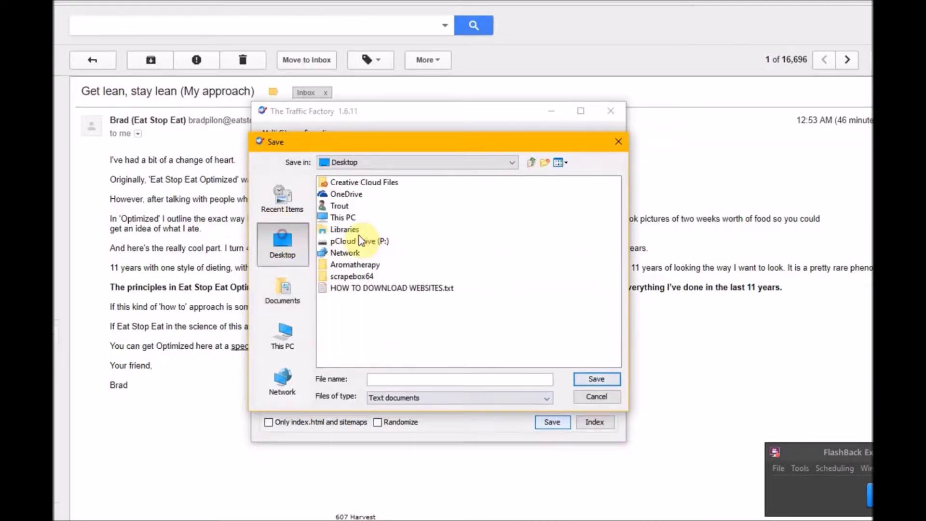
click(338, 264)
double_click(326, 266)
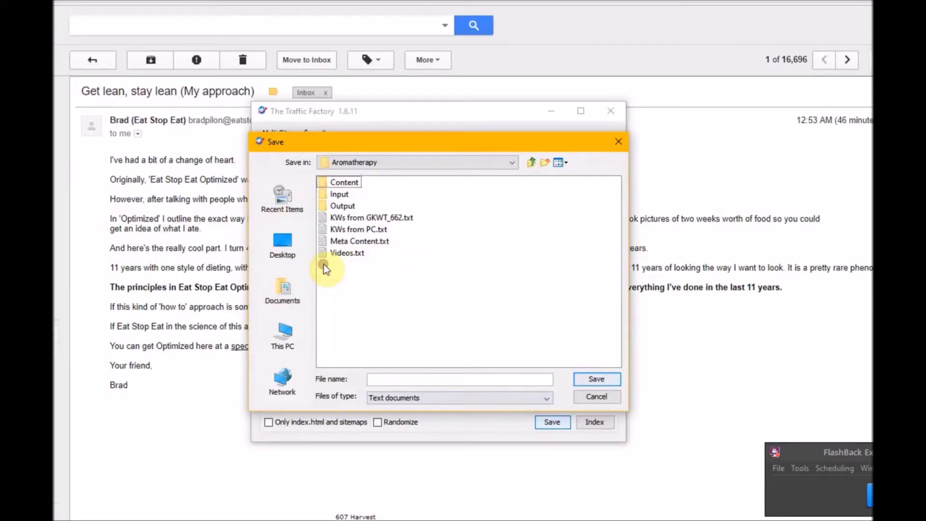
click(376, 379)
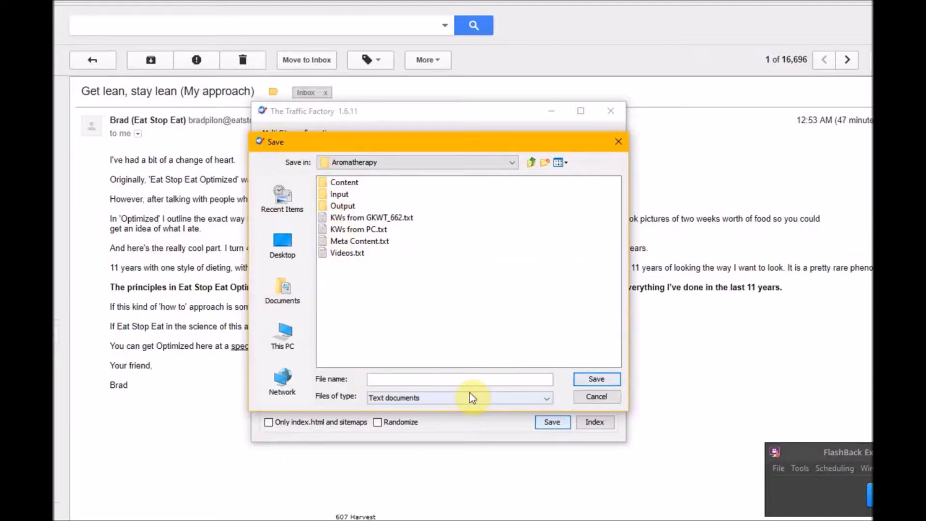
text(Aromatherapy Essential Oils URLs)
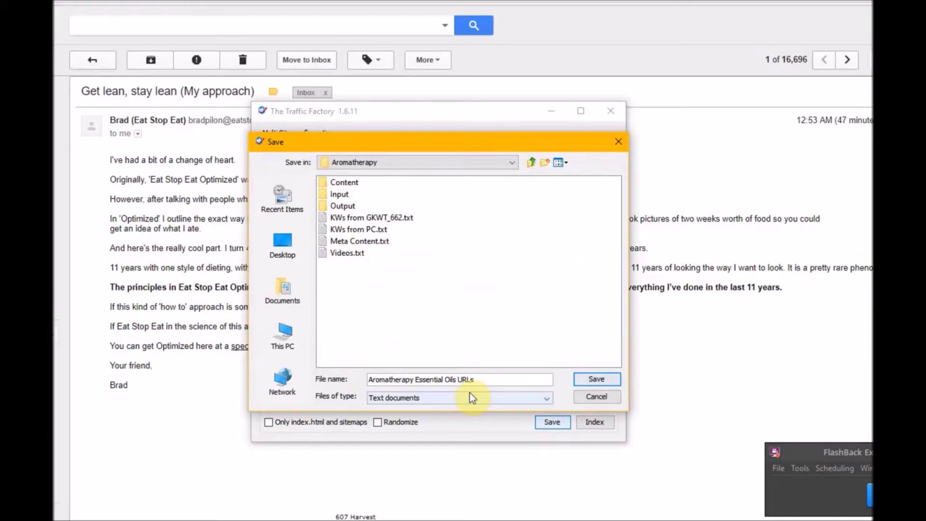
drag(390, 140, 569, 153)
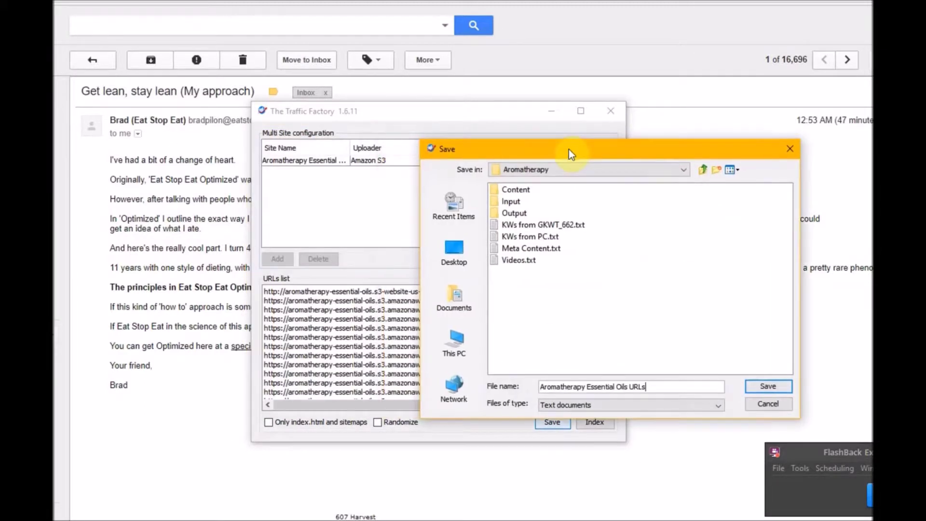
drag(569, 152, 549, 146)
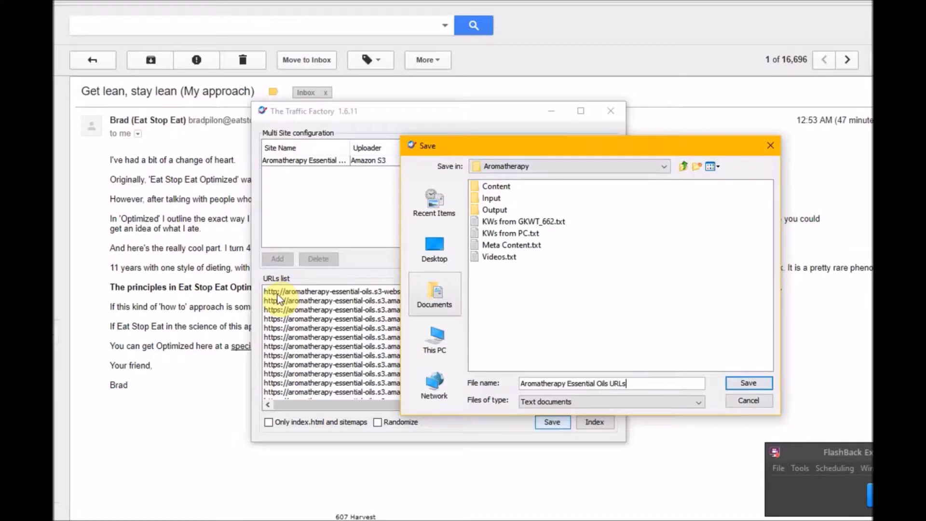
click(749, 383)
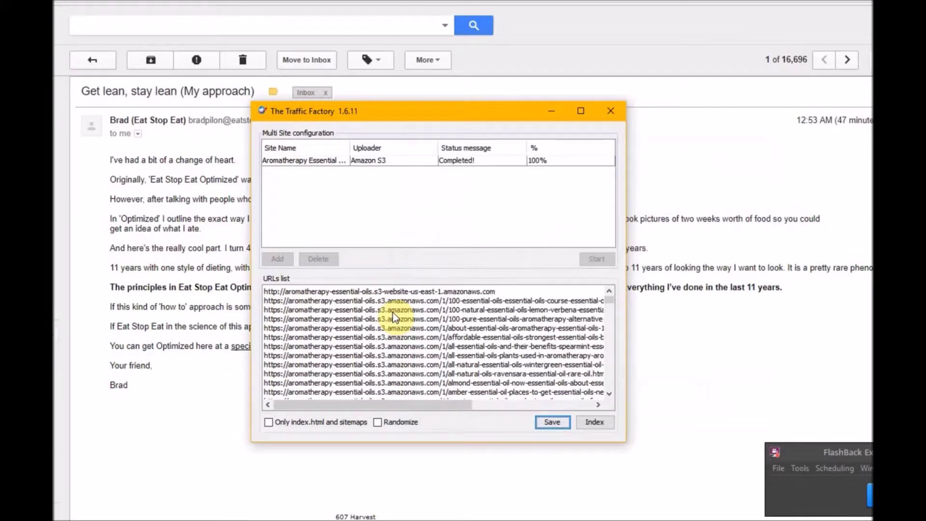
Start indexing only index.html pages and sitemaps, then review the queued URLs.
click(269, 423)
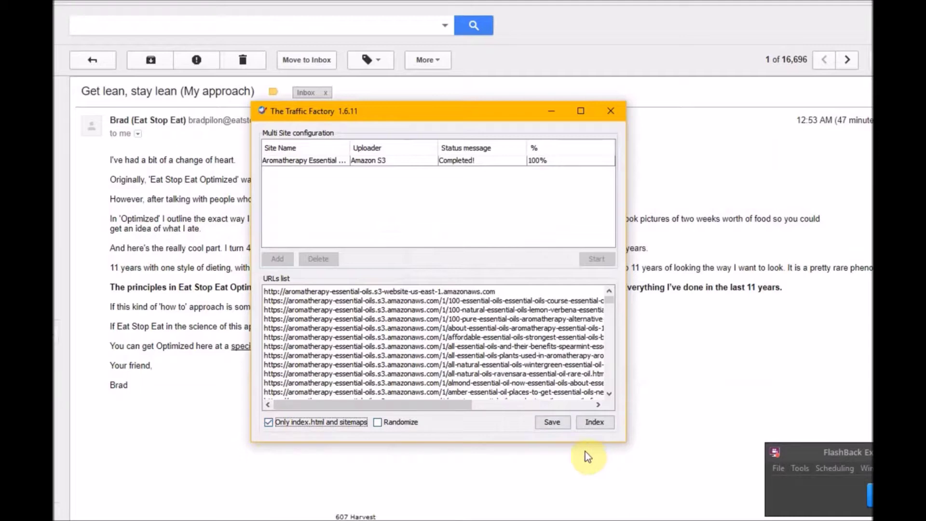
click(594, 422)
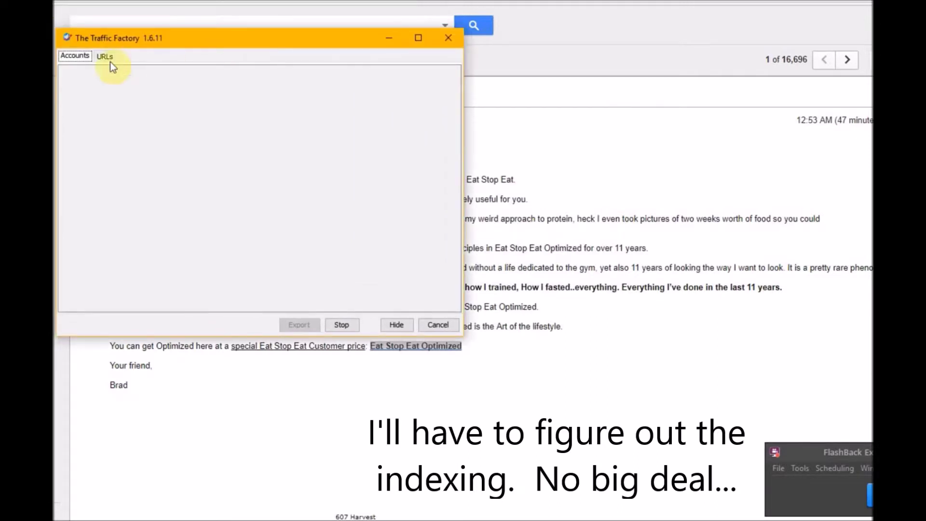
click(77, 56)
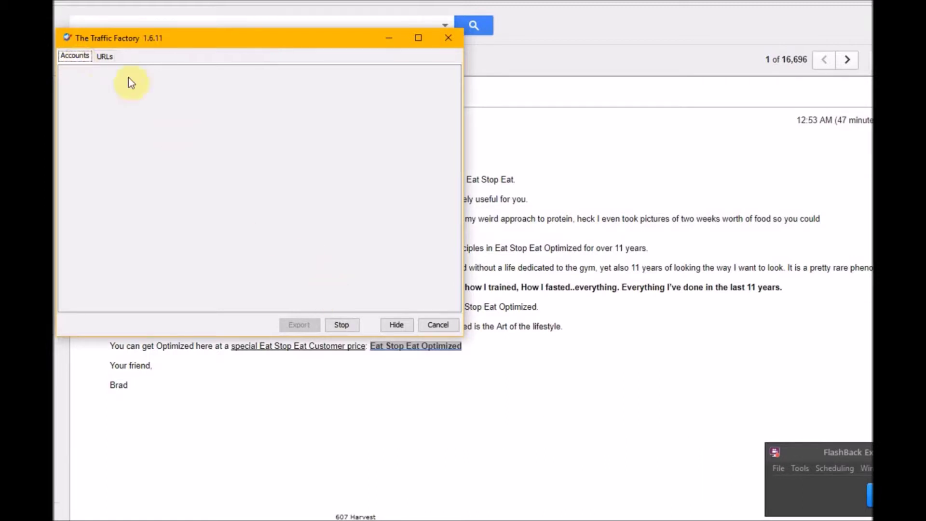
click(105, 56)
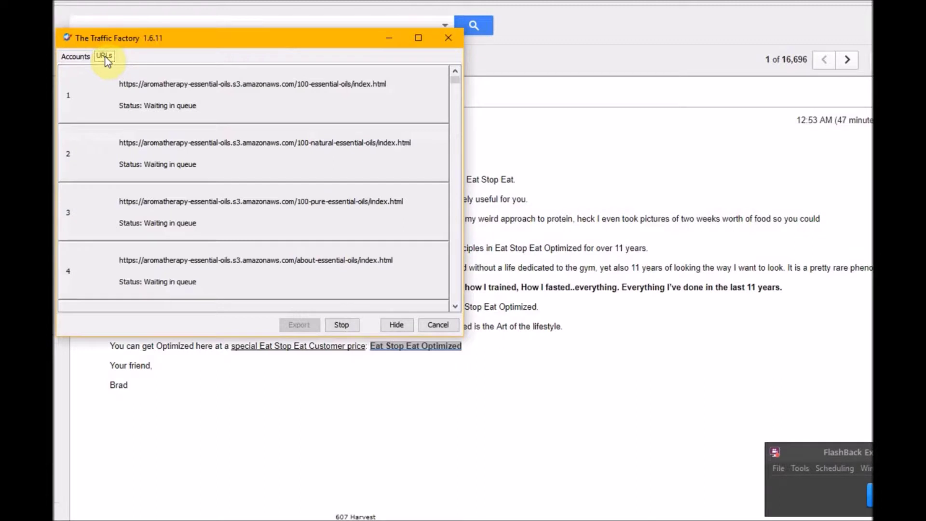
click(77, 57)
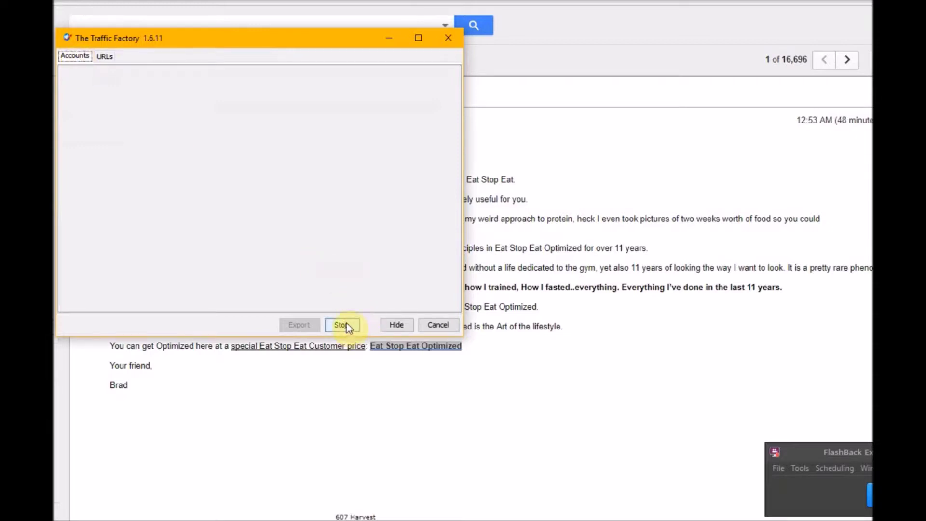
click(104, 60)
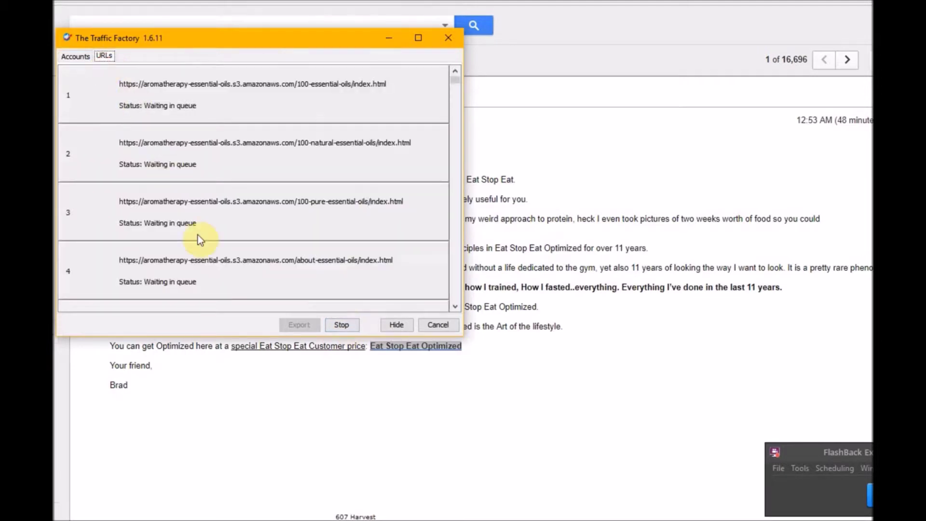
scroll(197, 235, down, 20)
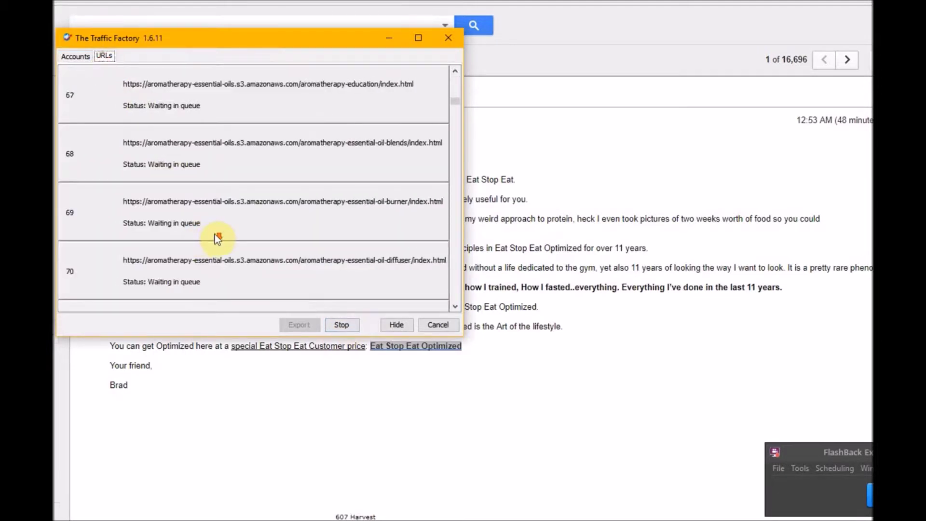
scroll(215, 235, down, 16)
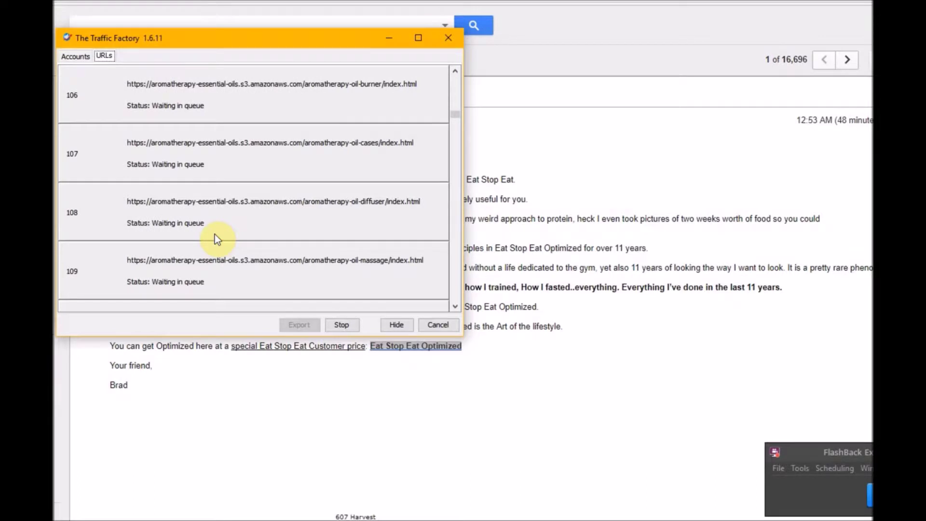
scroll(218, 236, down, 20)
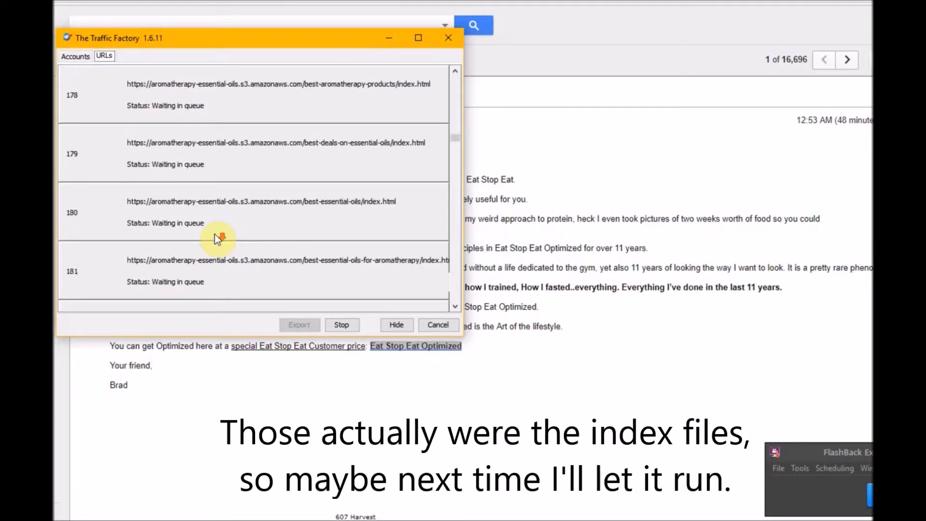
Stop indexing at 0 of 665 URLs and exit The Traffic Factory.
click(347, 325)
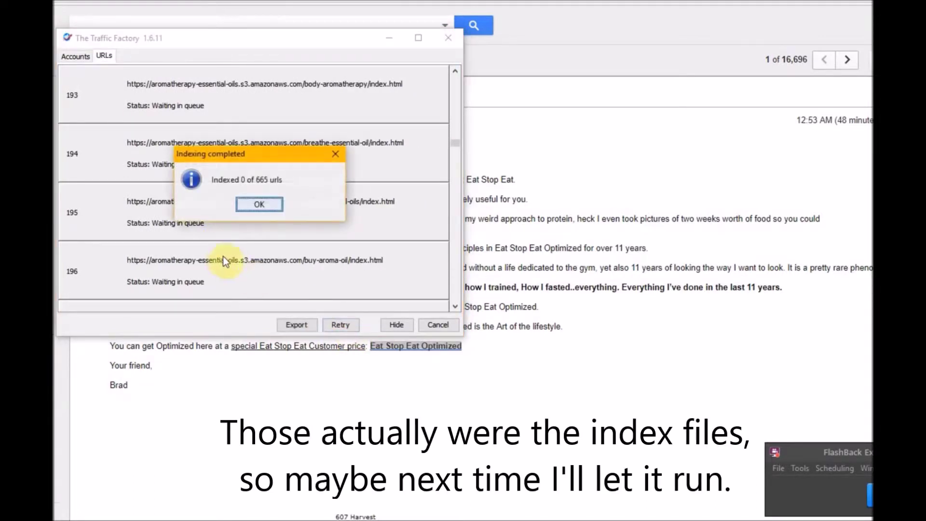
click(244, 204)
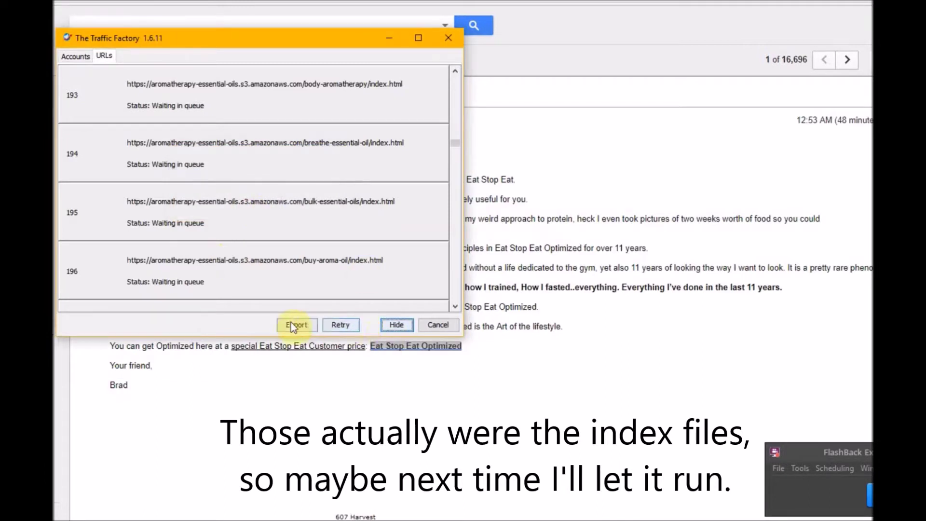
click(427, 324)
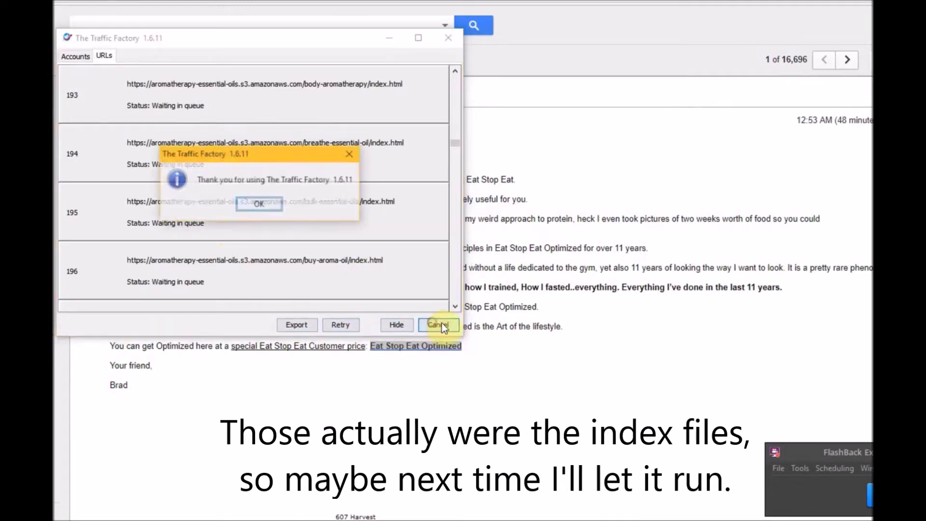
click(252, 205)
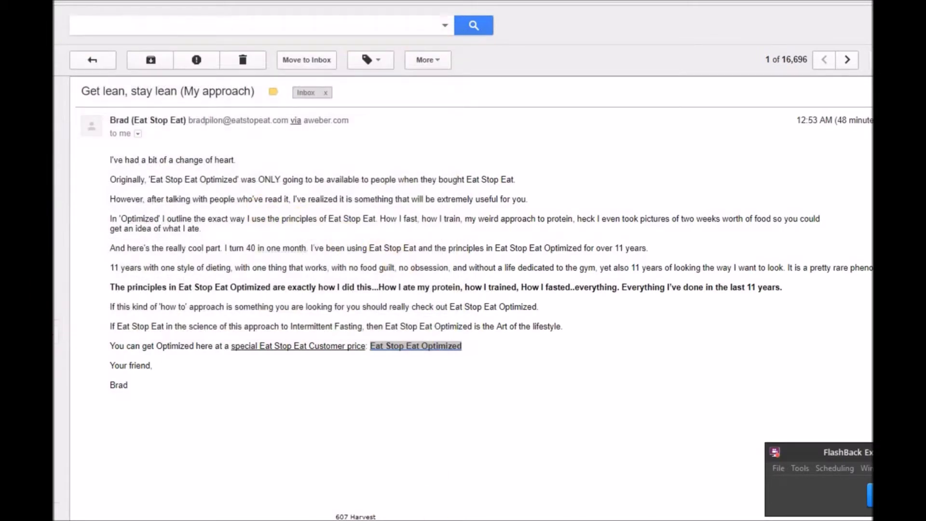
Go to Desktop > Aromatherapy in File Explorer and open the URL list file.
mouse_move(402, 520)
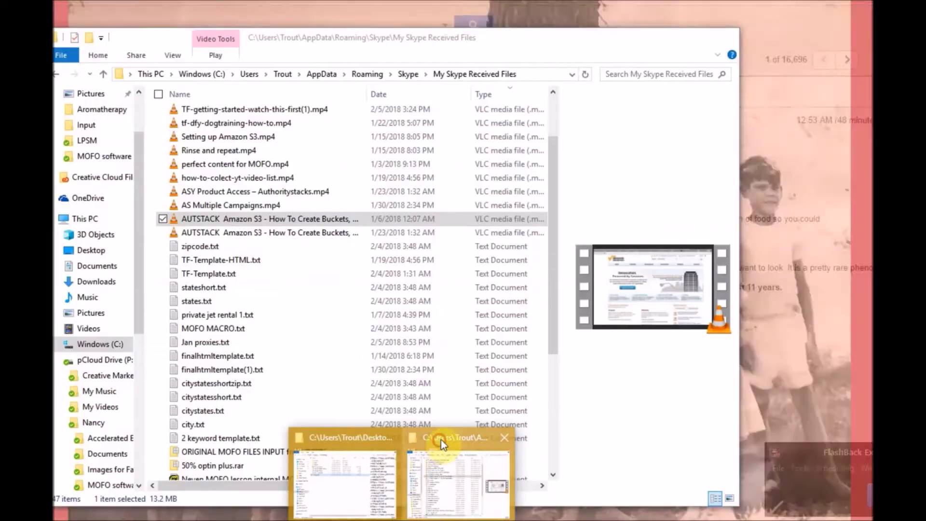
click(441, 439)
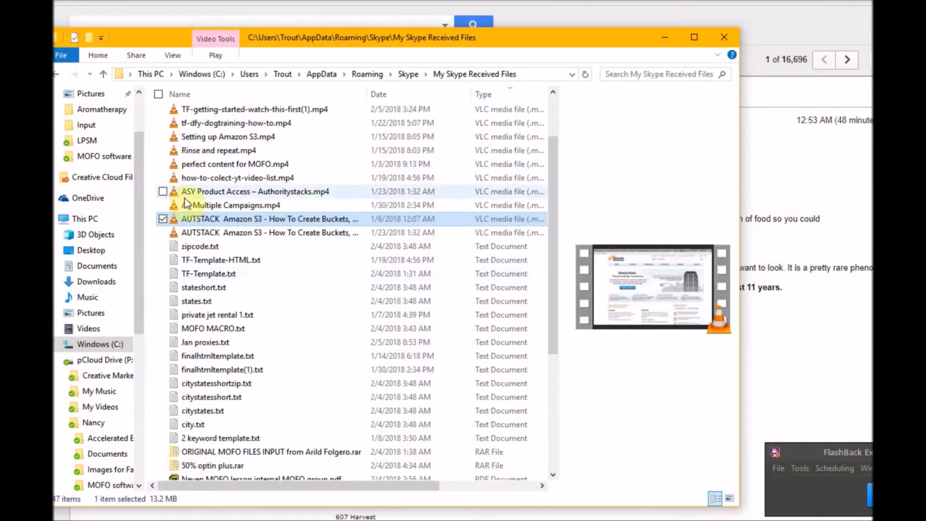
scroll(104, 154, up, 2)
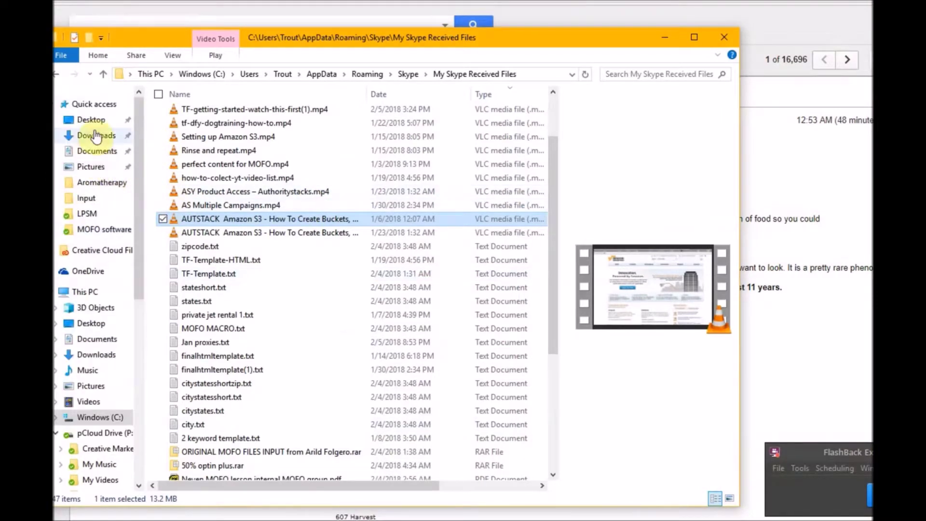
click(92, 121)
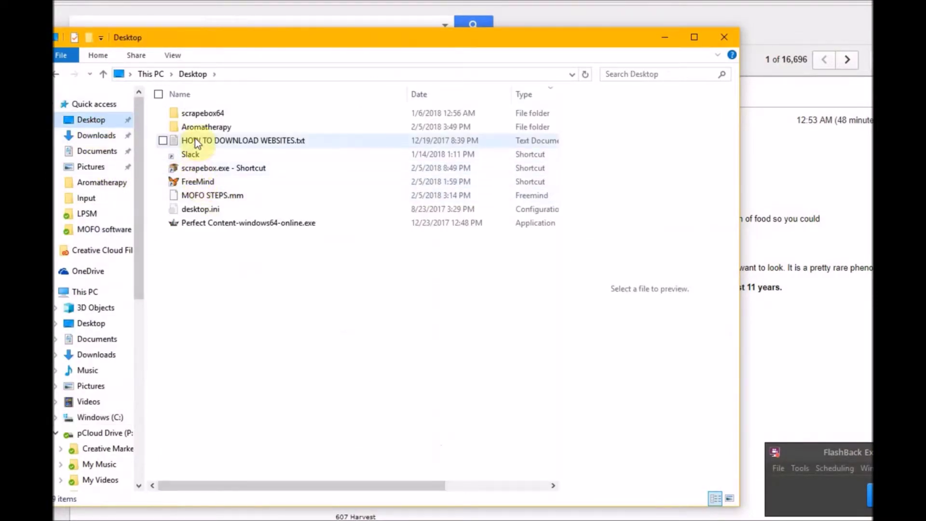
double_click(189, 126)
click(188, 127)
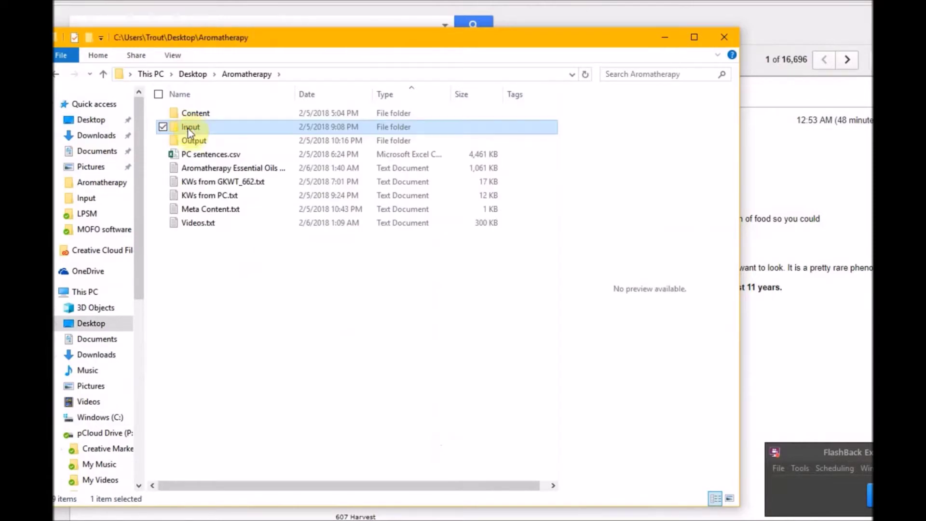
double_click(198, 168)
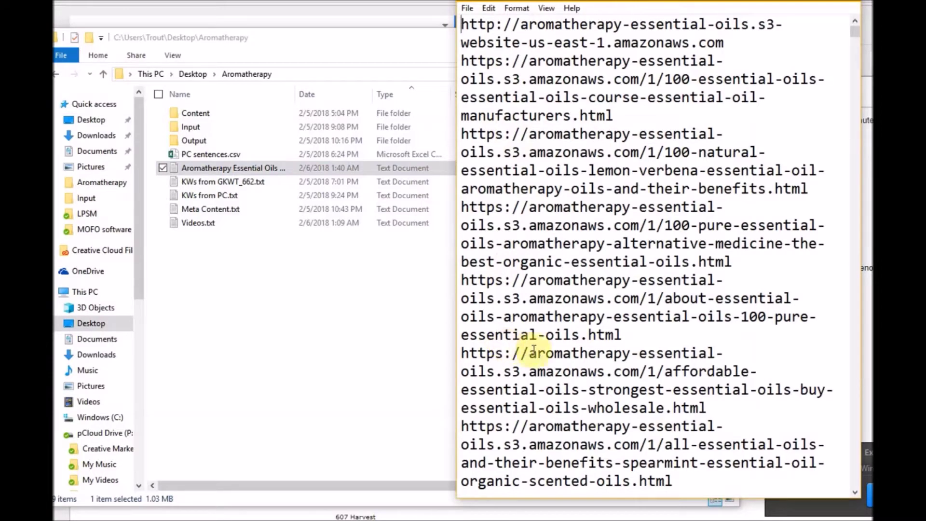
Select all the URLs in the Notepad file and copy them.
right_click(574, 318)
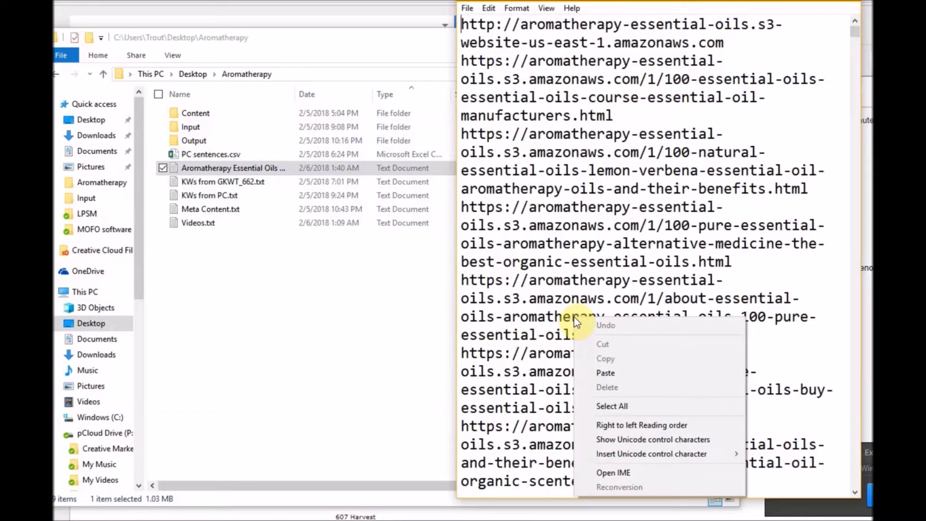
click(612, 406)
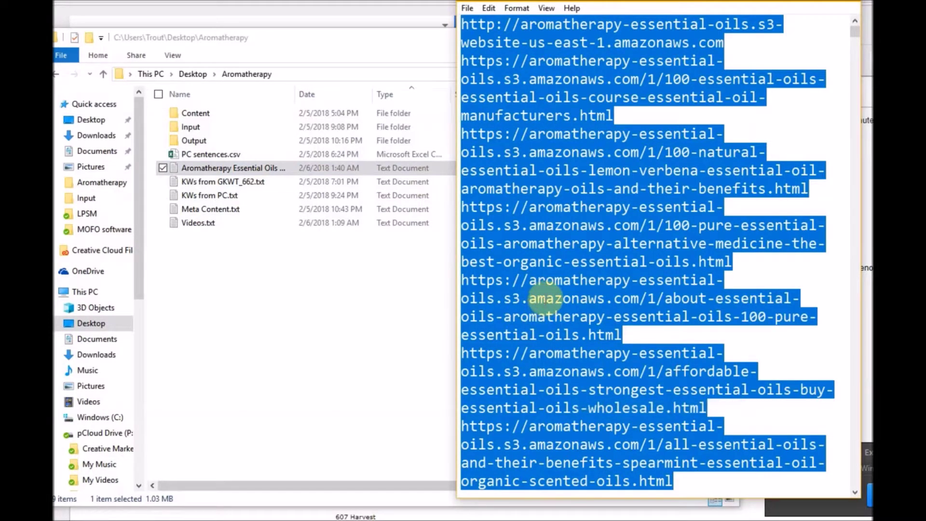
right_click(545, 299)
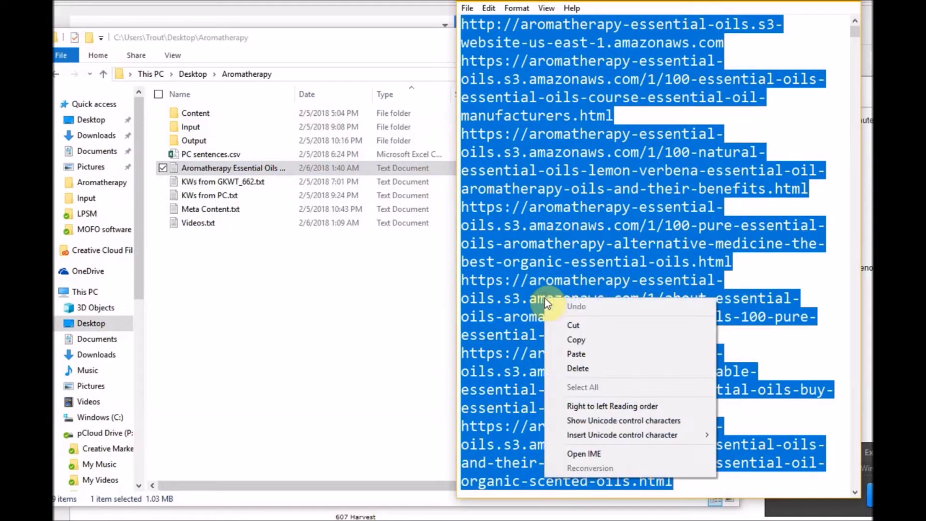
click(582, 344)
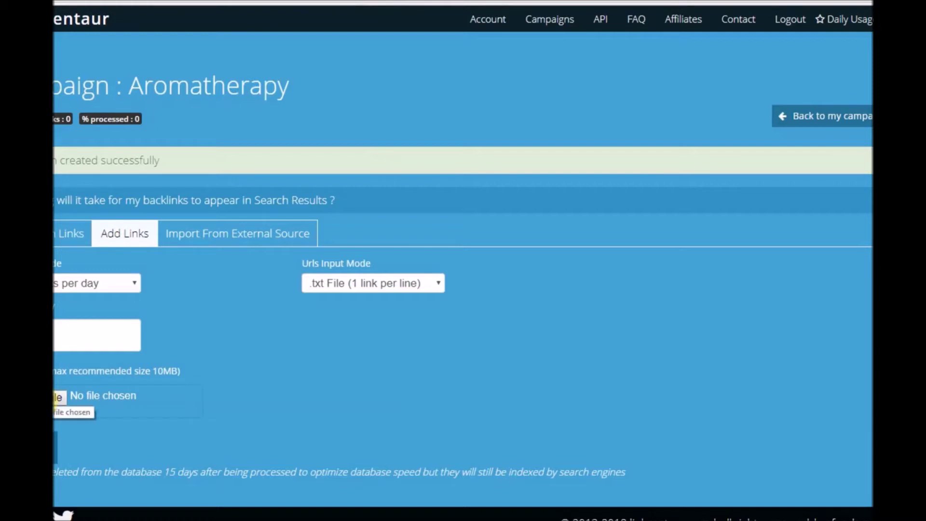
Choose Aromatherapy Essential Oils URLs.txt from Desktop > Aromatherapy and submit it with Add links.
click(59, 397)
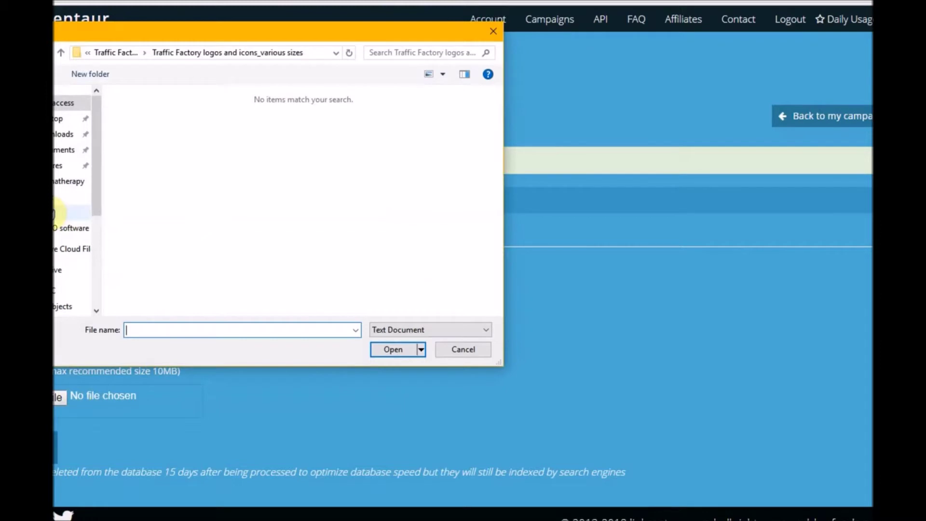
click(58, 118)
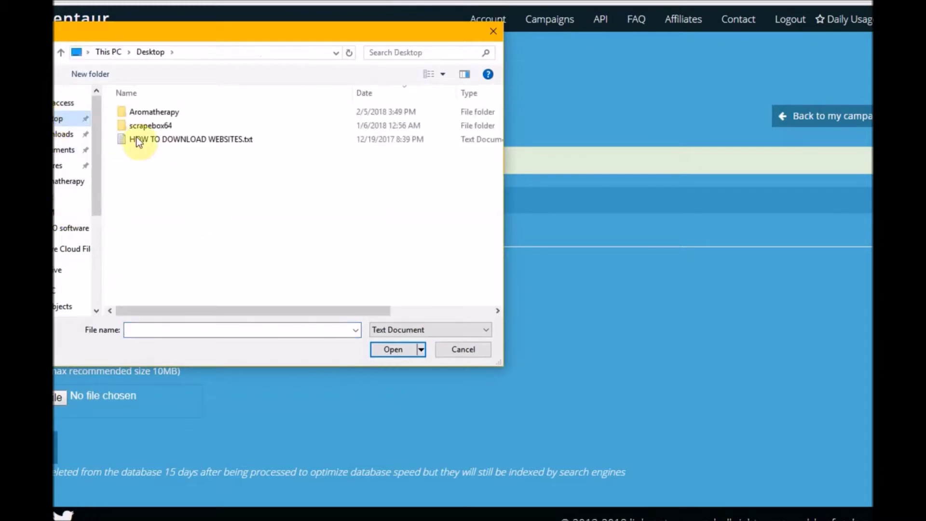
double_click(131, 112)
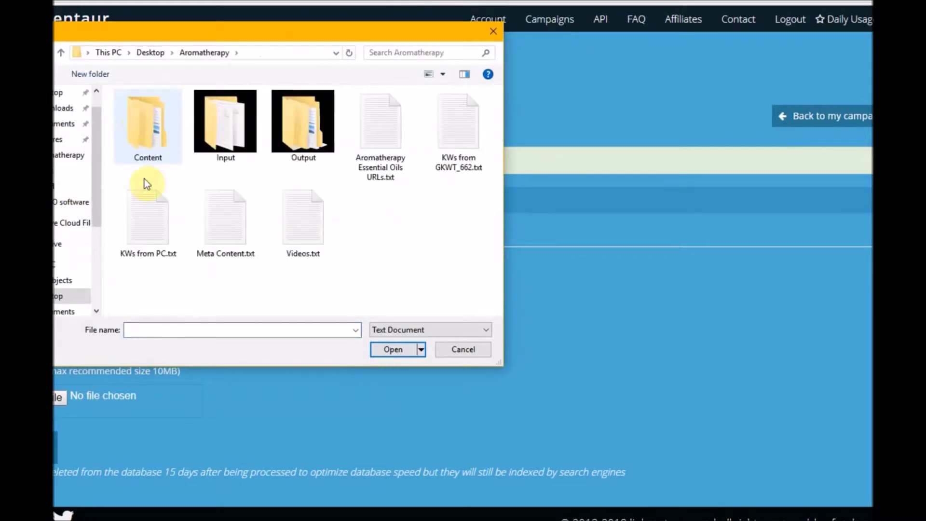
click(367, 158)
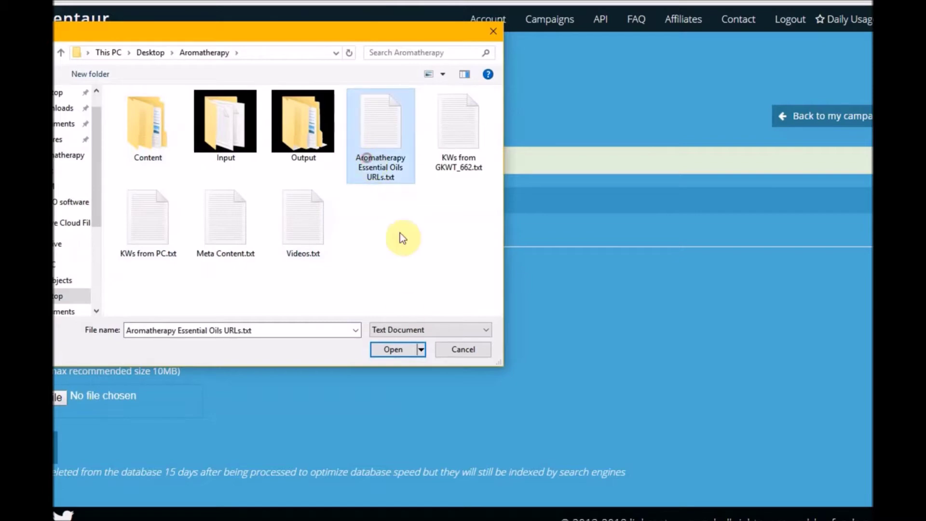
click(391, 351)
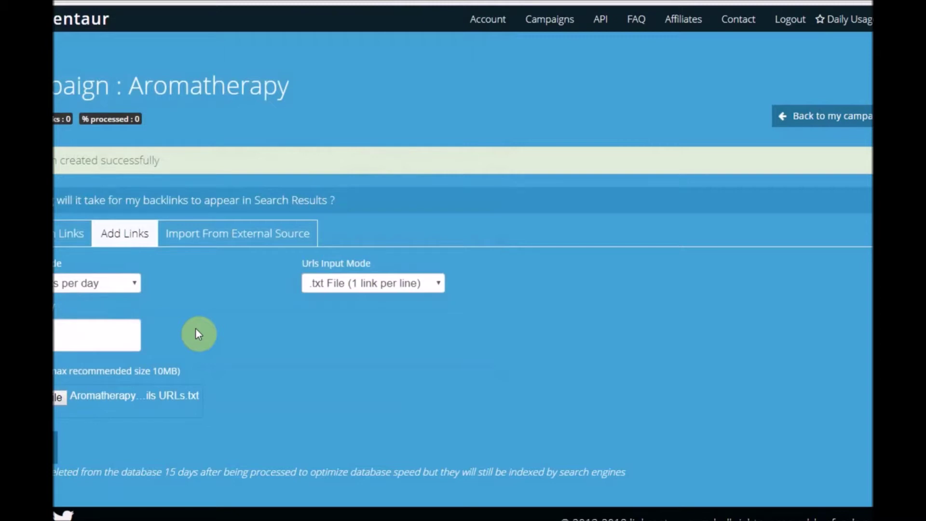
scroll(198, 333, down, 1)
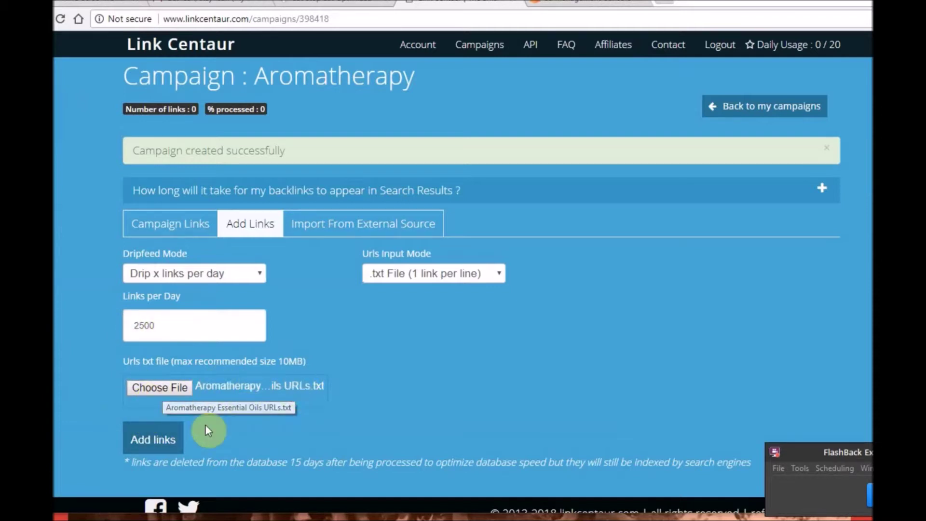
click(144, 444)
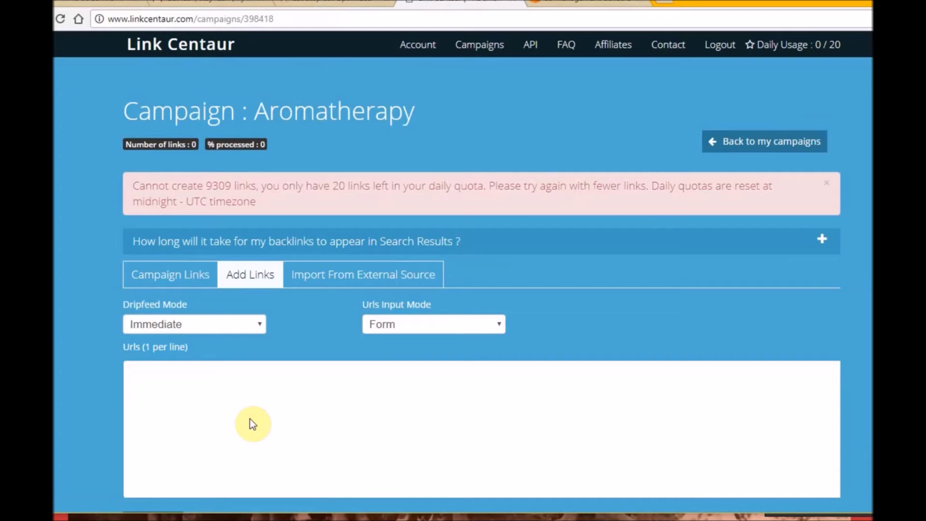
After the quota error, review the Urls Input Mode options, Form and .txt File.
scroll(252, 424, down, 1)
click(434, 259)
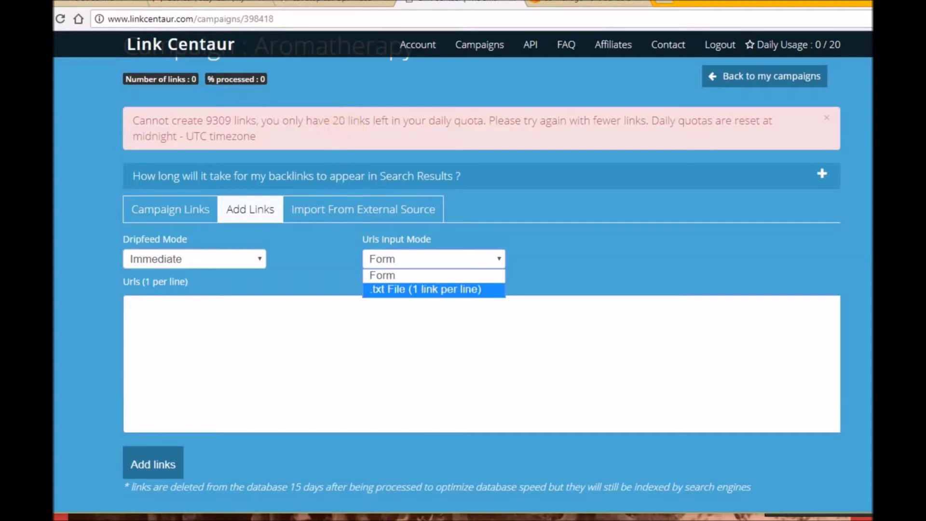
mouse_move(401, 518)
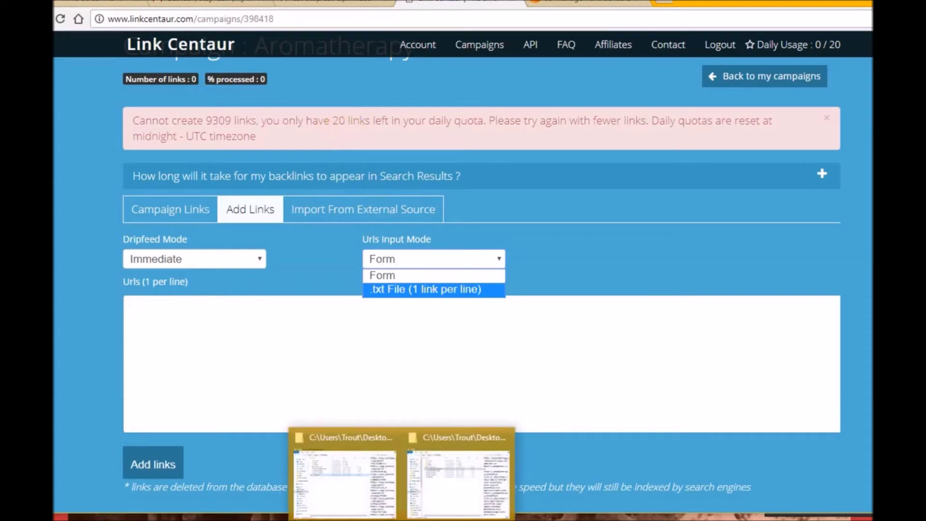
mouse_move(362, 518)
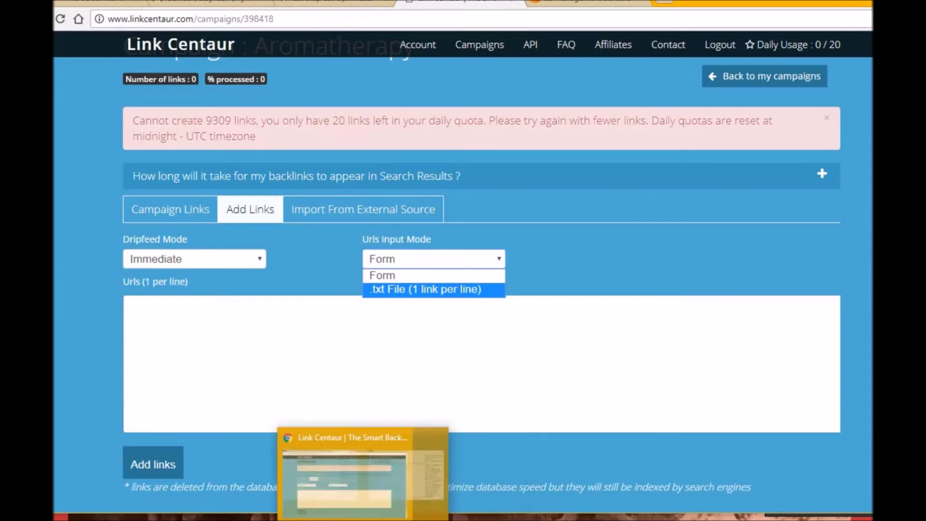
Reopen the aromatherapy URL list from the Aromatherapy folder in a maximized Notepad.
click(352, 490)
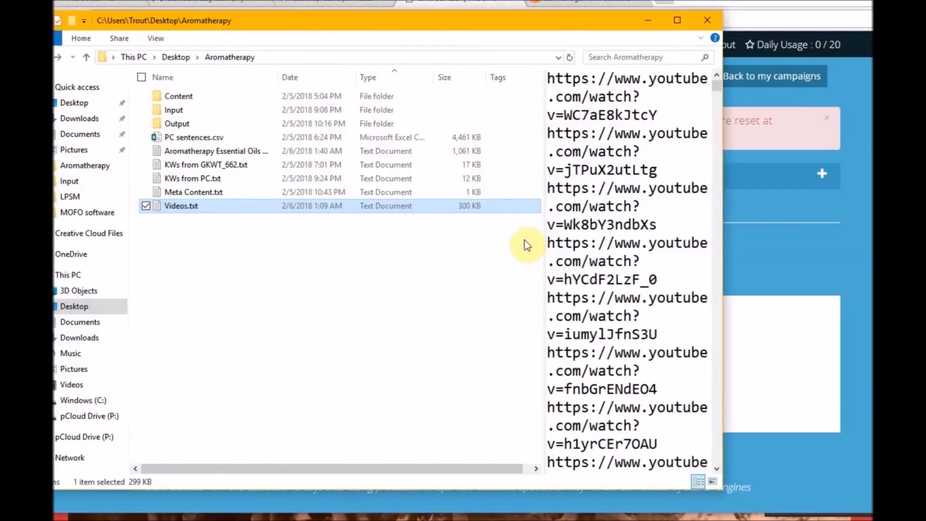
double_click(176, 152)
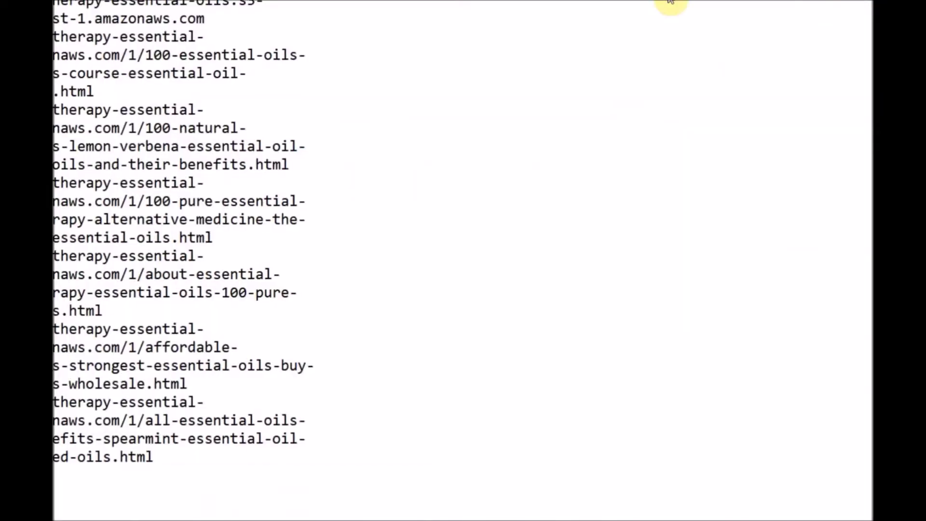
click(816, 5)
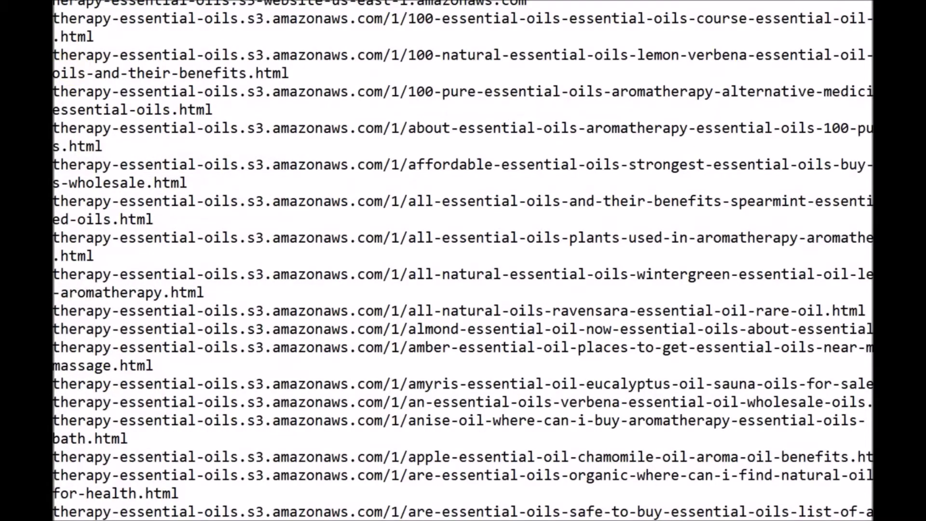
click(89, 72)
click(163, 134)
Select all the URLs in the list and return to the Link Centaur campaign page.
key(shift+Down)
key(shift+Down)
key(shift+Down)
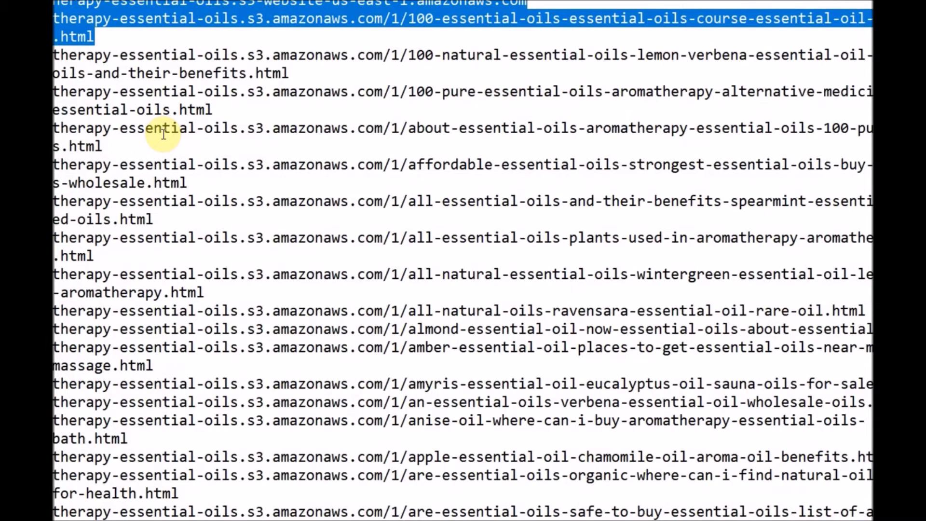
key(shift+Down)
key(shift+Down)
key(shift+Down)
key(shift+Down)
key(shift+Down)
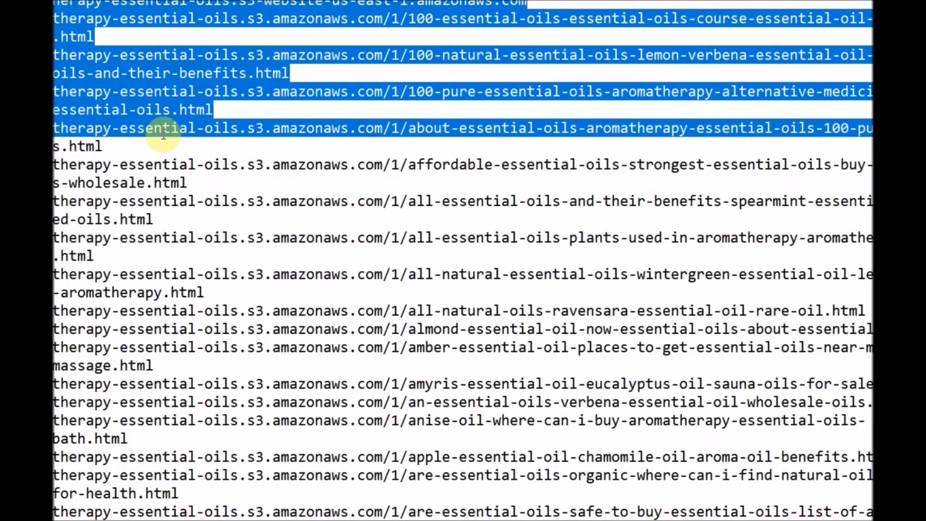
key(shift+Down)
key(shift+Down)
key(shift+Down)
key(shift+Down)
key(shift+Down)
key(shift+Down)
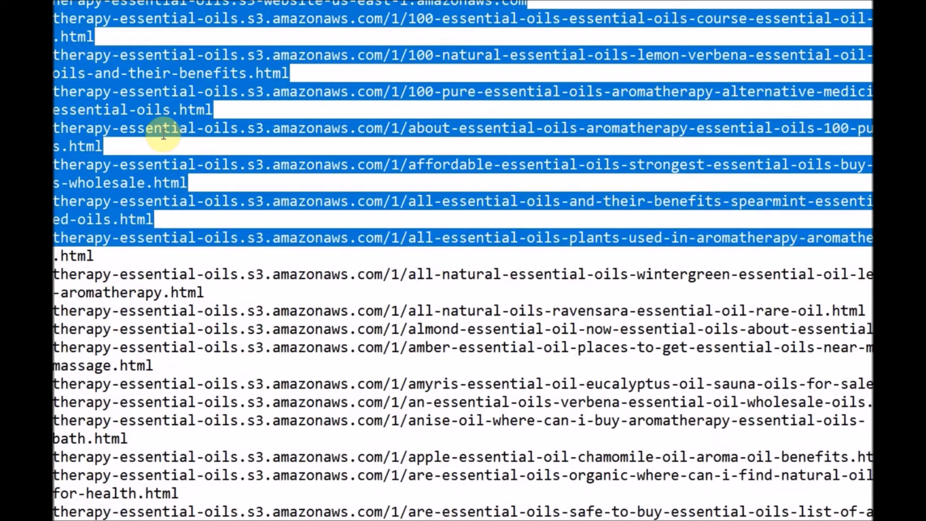
key(shift+Down)
key(shift+Down)
key(shift+Down)
key(shift+Down)
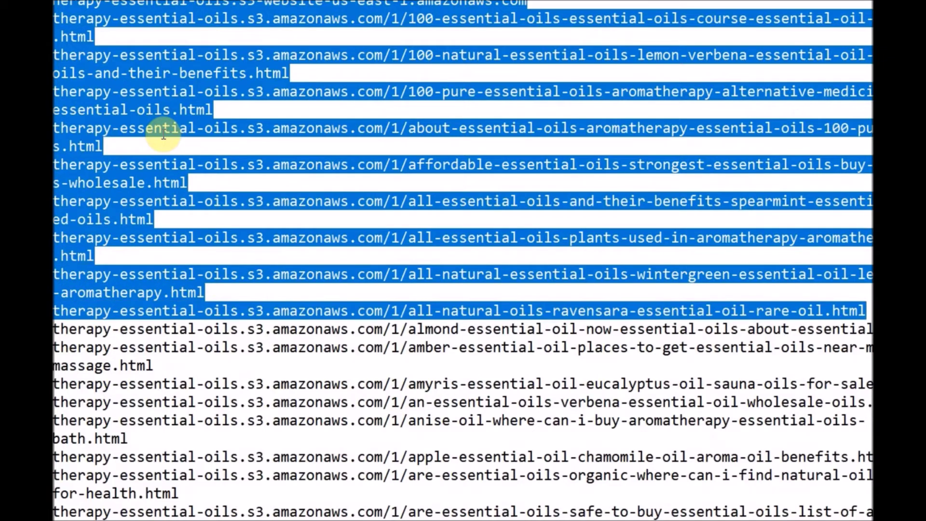
key(shift+Down)
key(shift+Down)
key(shift+Down)
key(shift+Down)
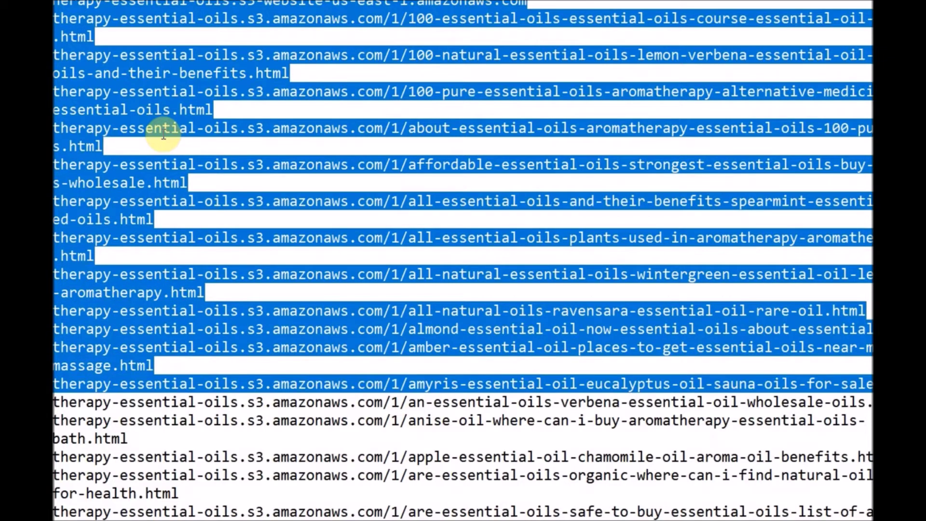
key(shift+Down)
key(shift+Down)
key(shift+Down)
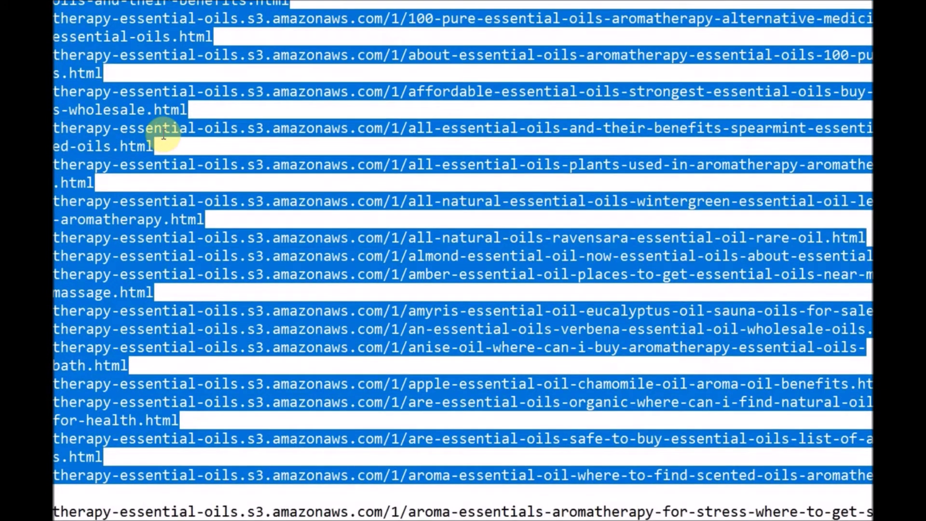
key(shift+Down)
key(shift+Down)
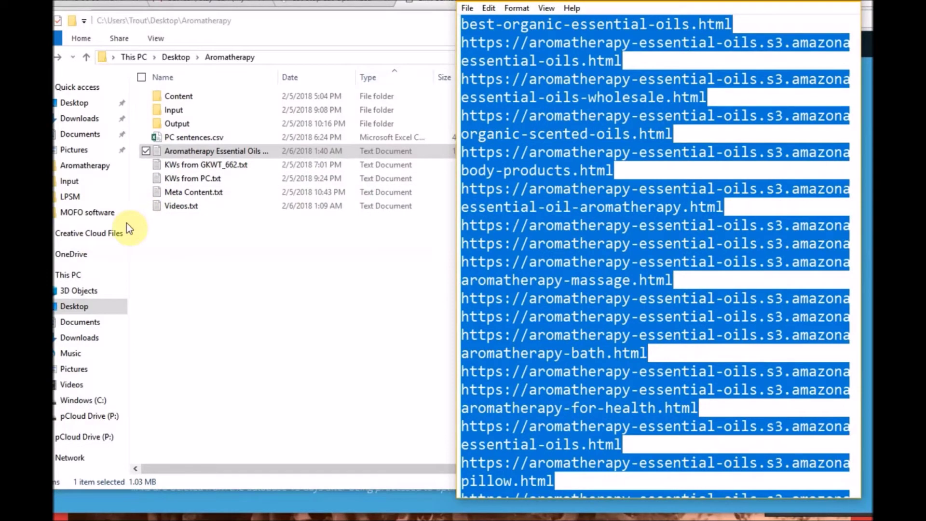
key(ctrl+a)
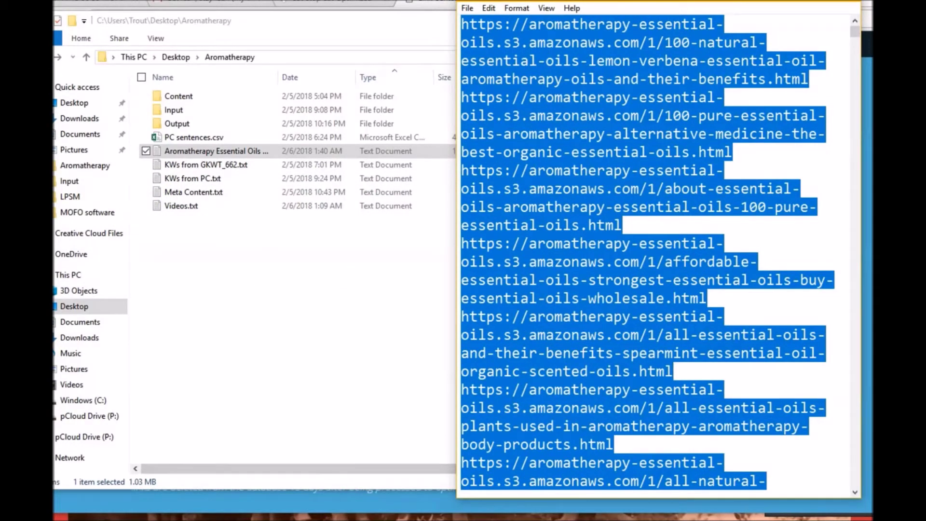
click(341, 470)
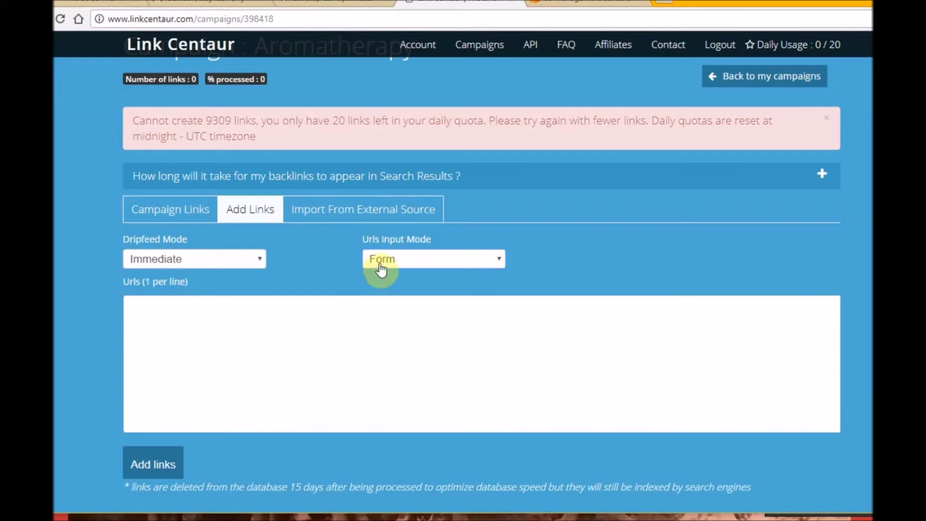
Paste the URLs into the Urls (1 per line) box and add them, queuing 20 links.
right_click(220, 316)
click(270, 181)
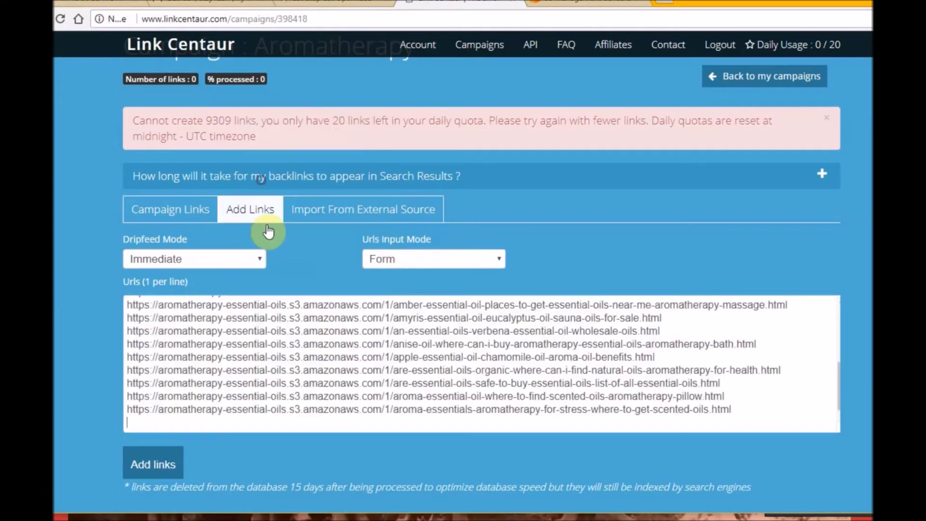
click(153, 472)
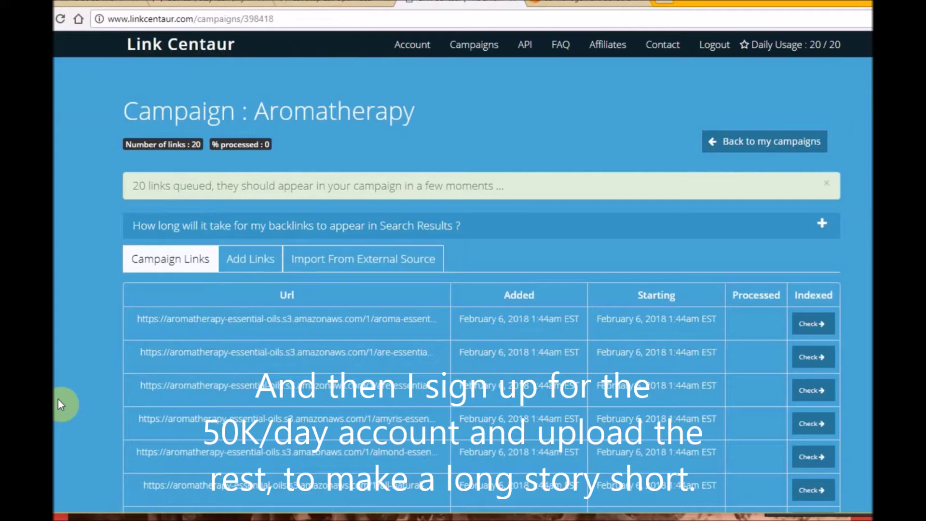
scroll(155, 420, down, 5)
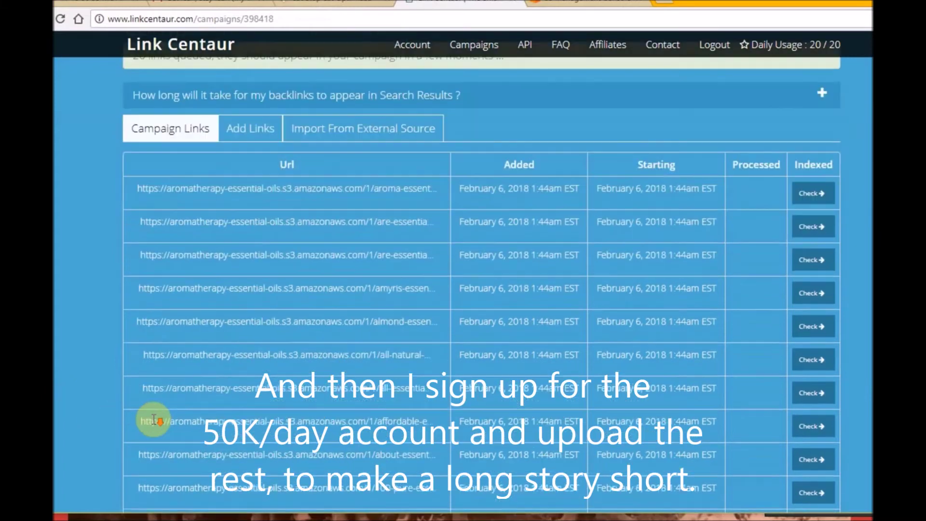
scroll(156, 424, down, 3)
scroll(155, 424, up, 8)
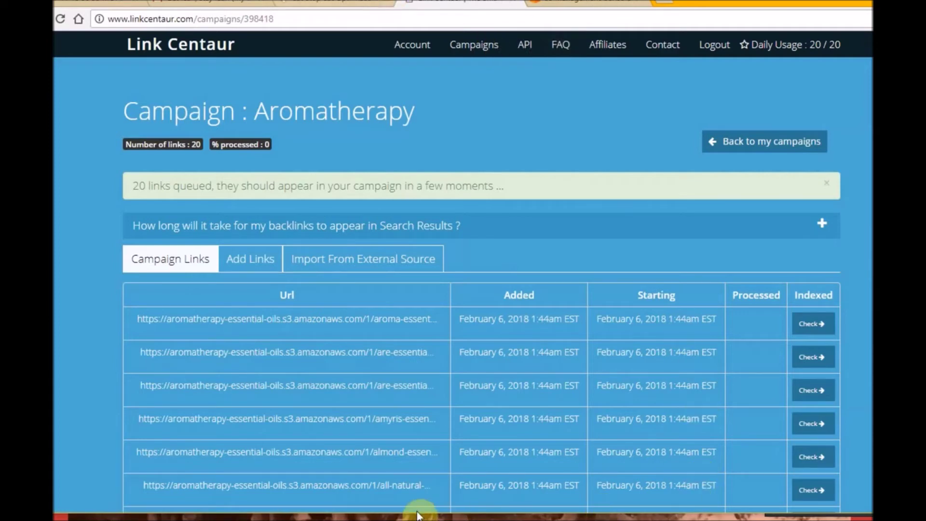
Switch to the S3 tab and look over the bucket's objects, permissions and properties.
key(ctrl+shift+Tab)
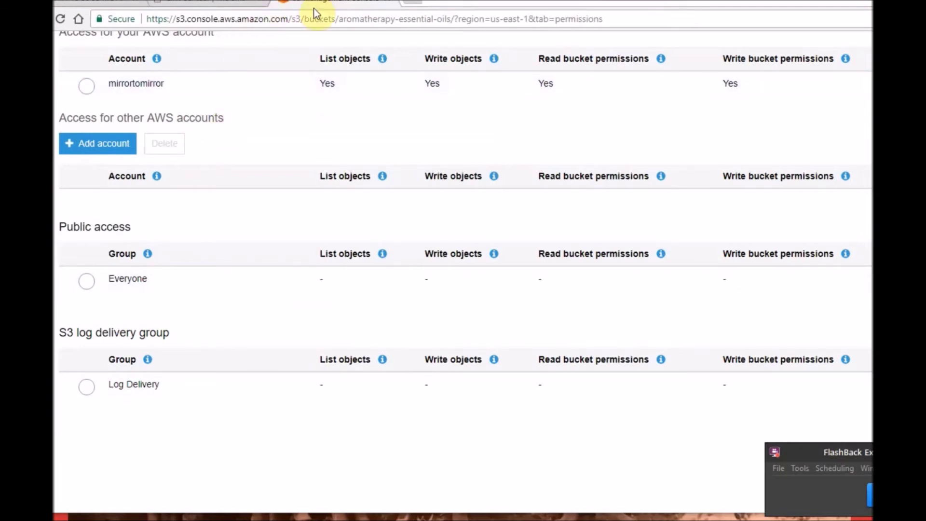
scroll(155, 114, up, 3)
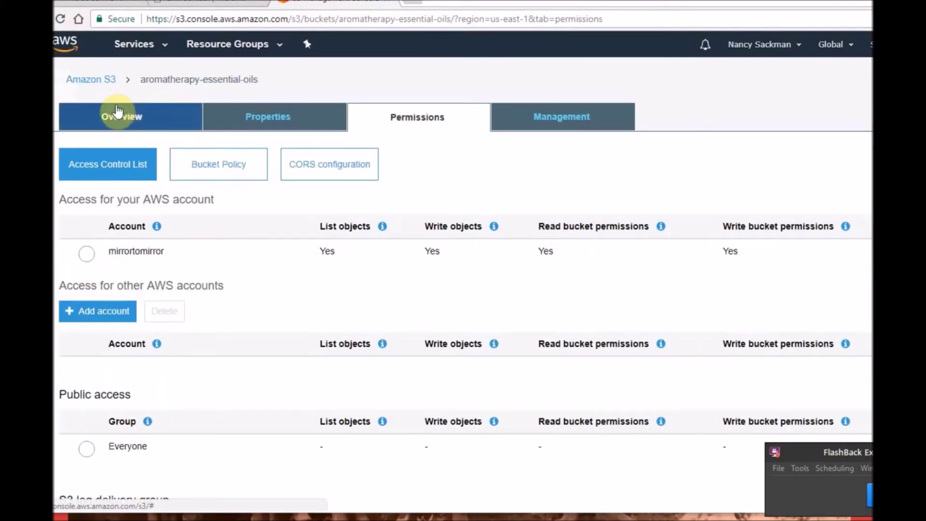
click(123, 118)
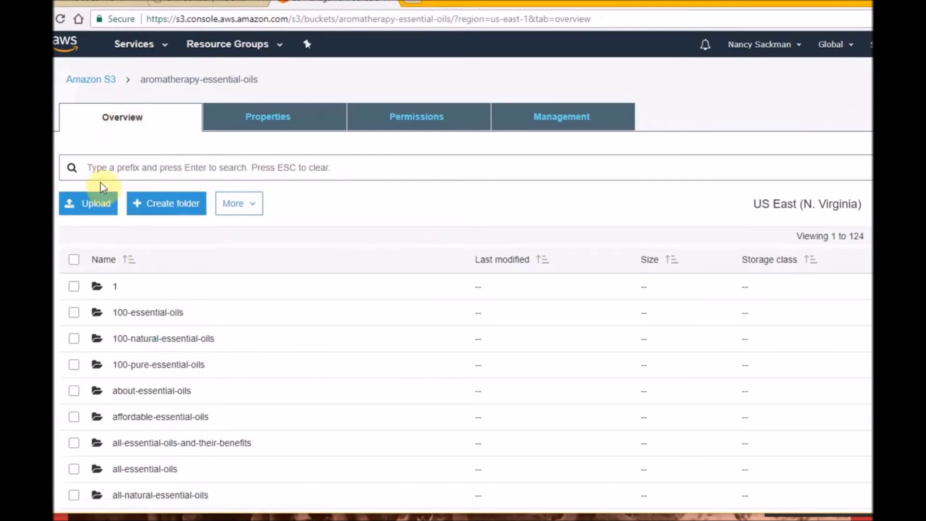
click(417, 116)
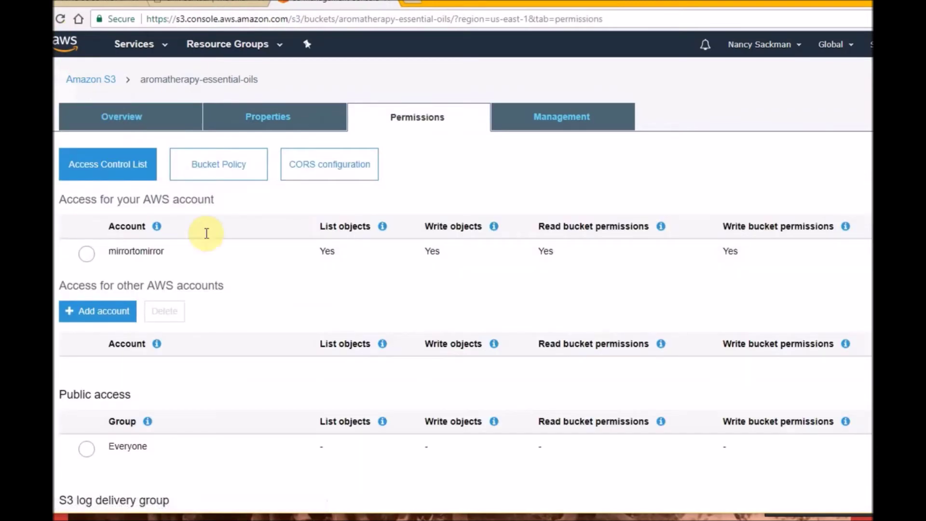
key(alt+Left)
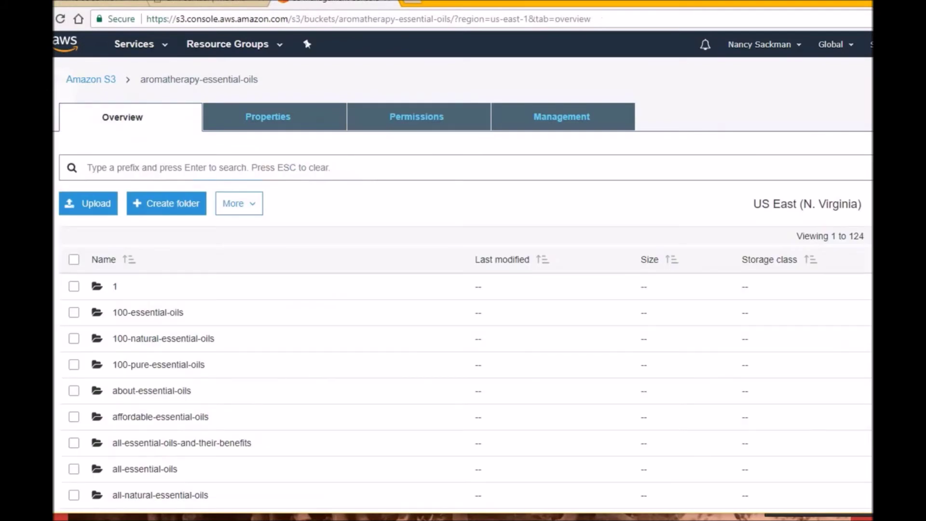
key(alt+Right)
key(alt+Left)
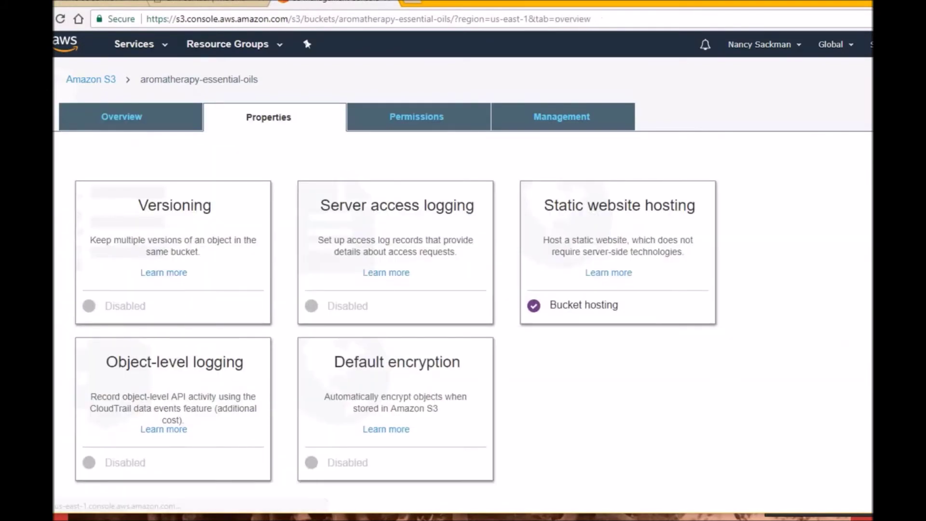
key(alt+Left)
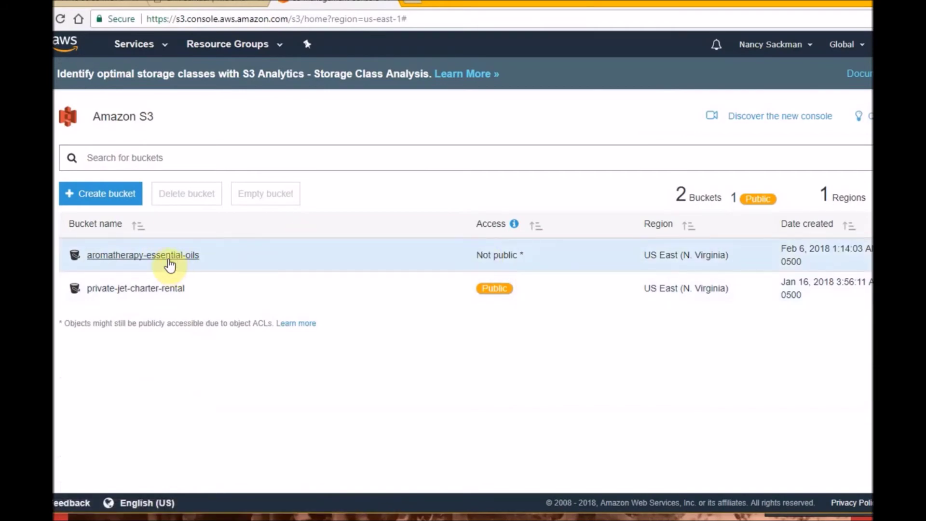
Reopen the aromatherapy-essential-oils bucket and bring its access control list down to the Everyone row.
click(169, 261)
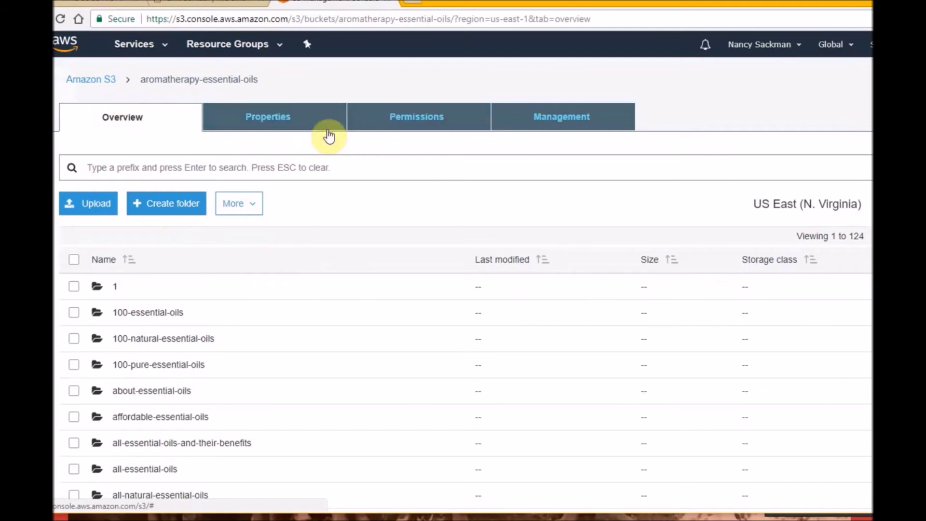
click(67, 78)
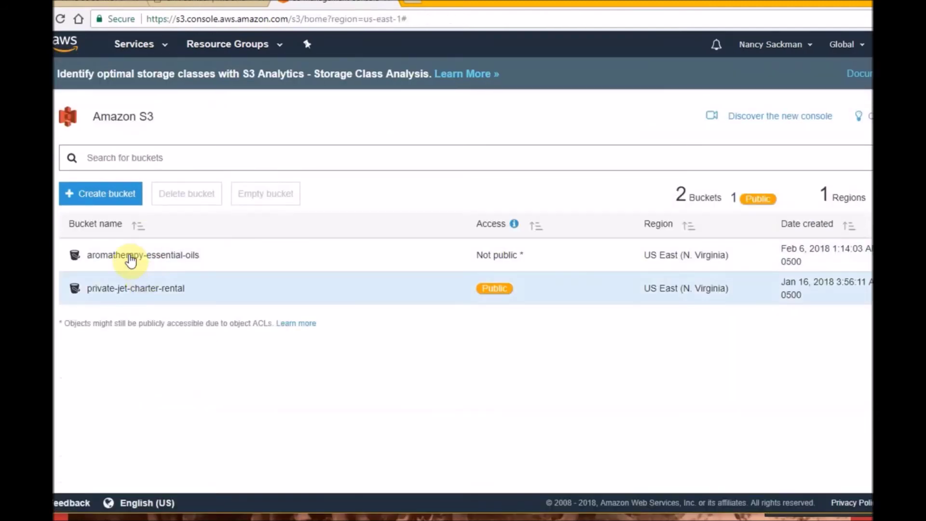
click(126, 257)
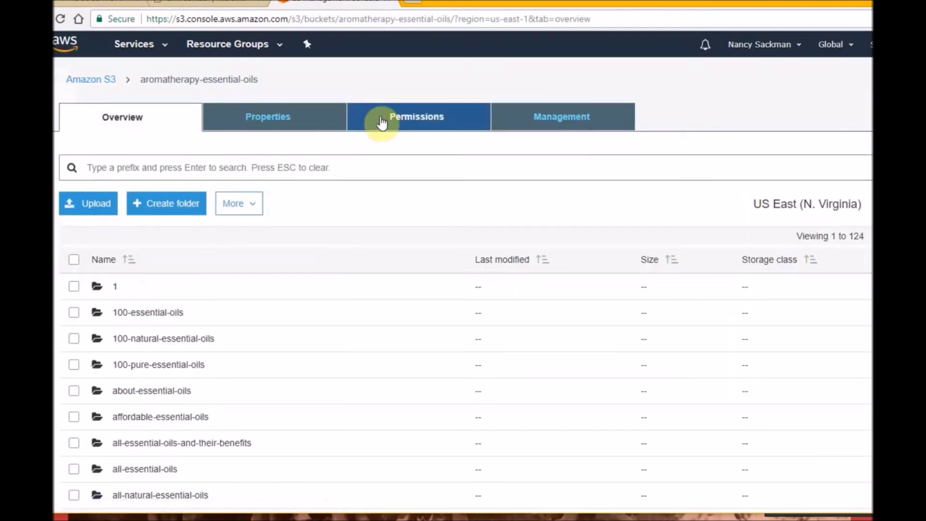
click(382, 123)
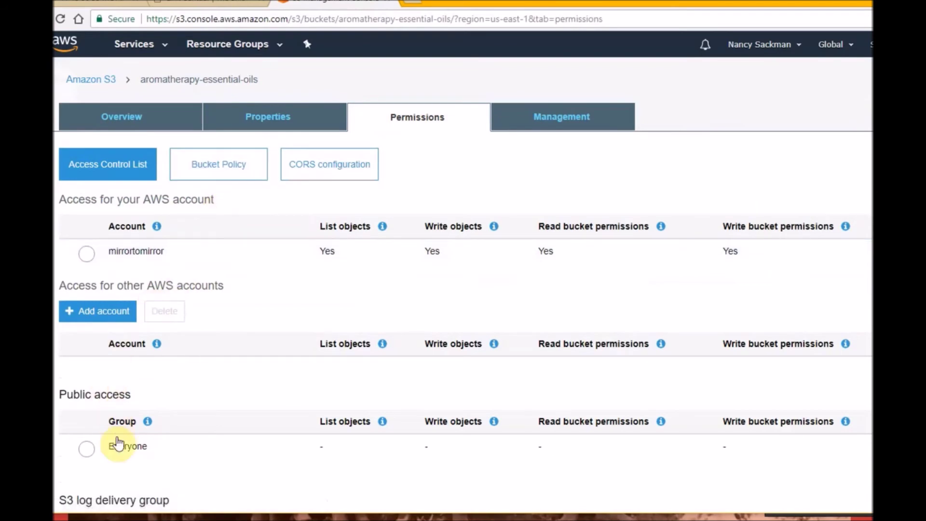
scroll(115, 434, down, 3)
Grant Everyone List objects and Read bucket permissions, save, and confirm the bucket shows Public.
click(86, 386)
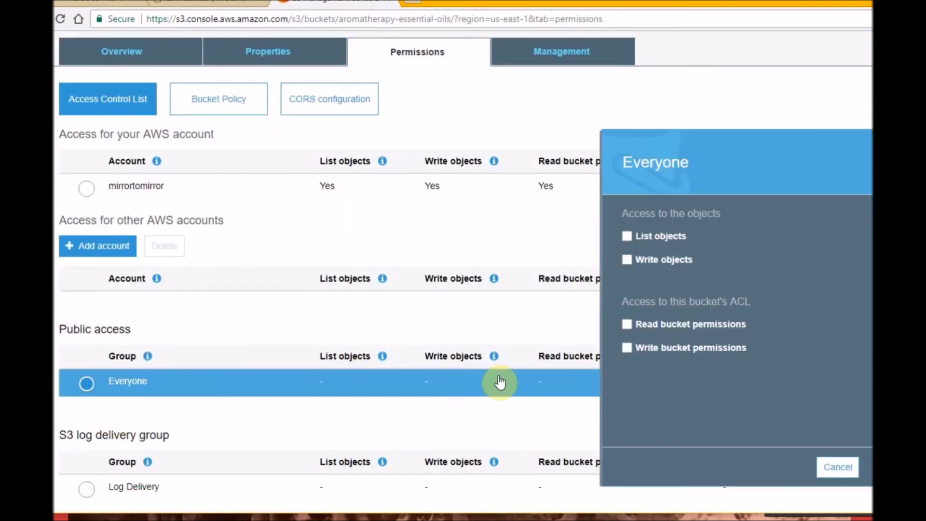
click(627, 236)
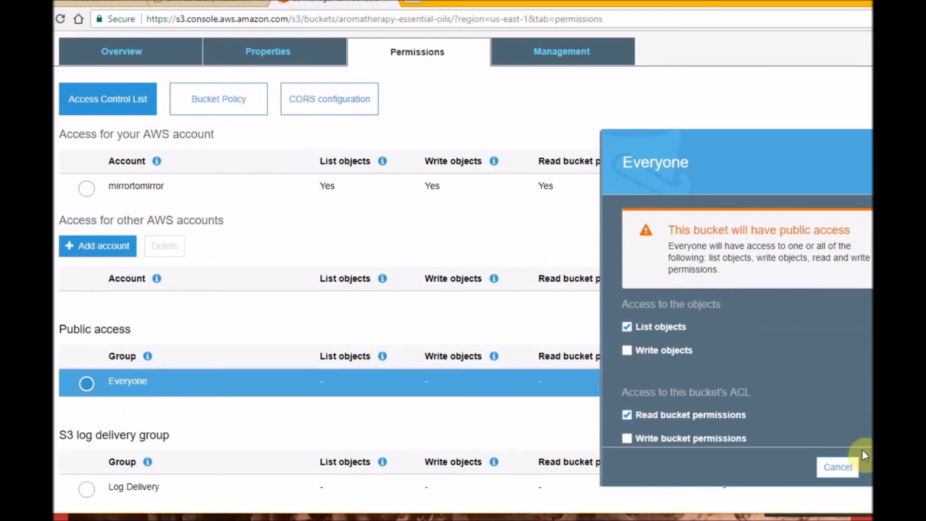
click(868, 467)
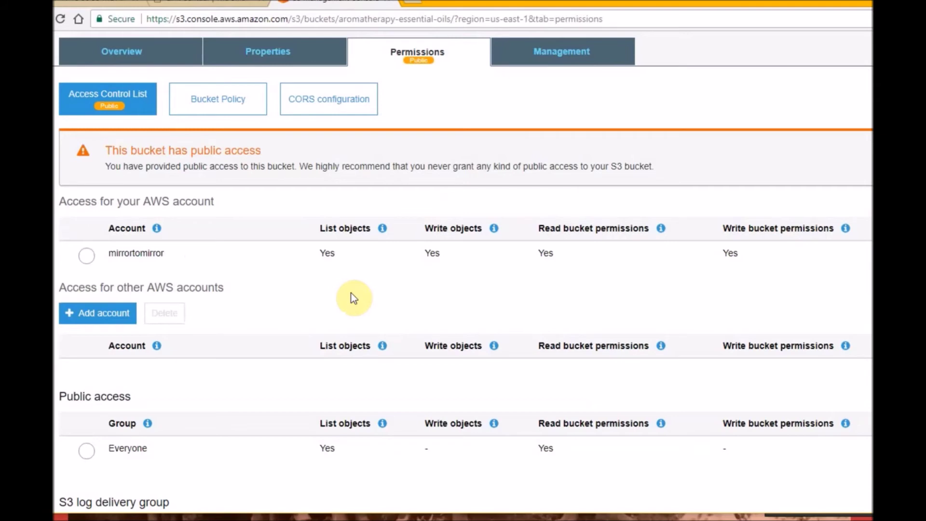
scroll(311, 276, up, 2)
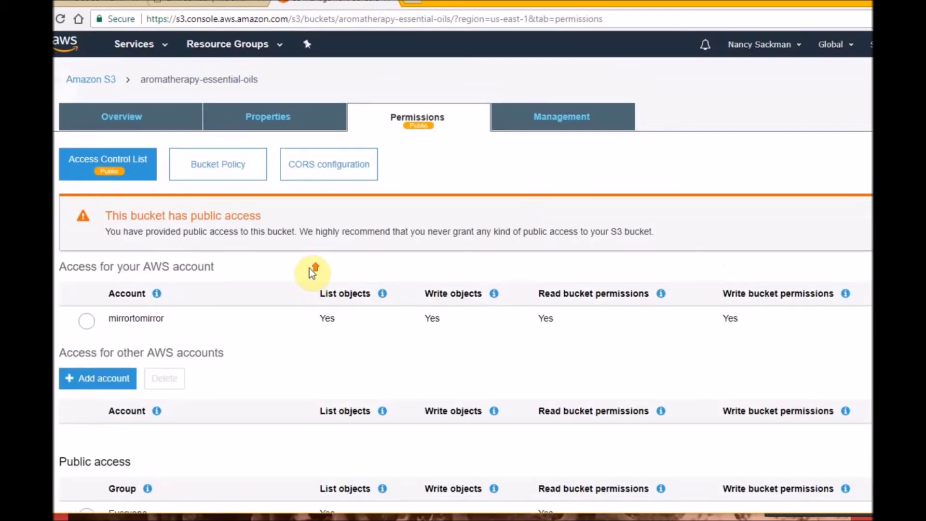
click(102, 81)
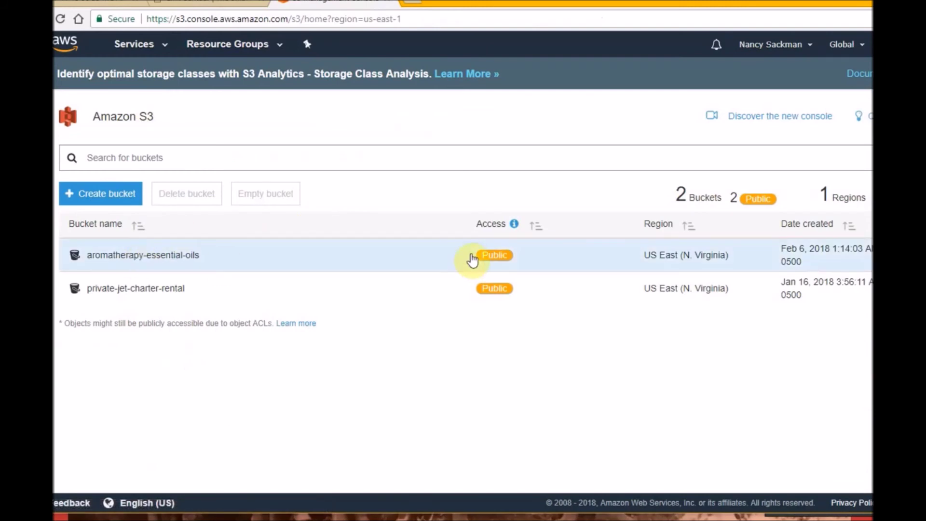